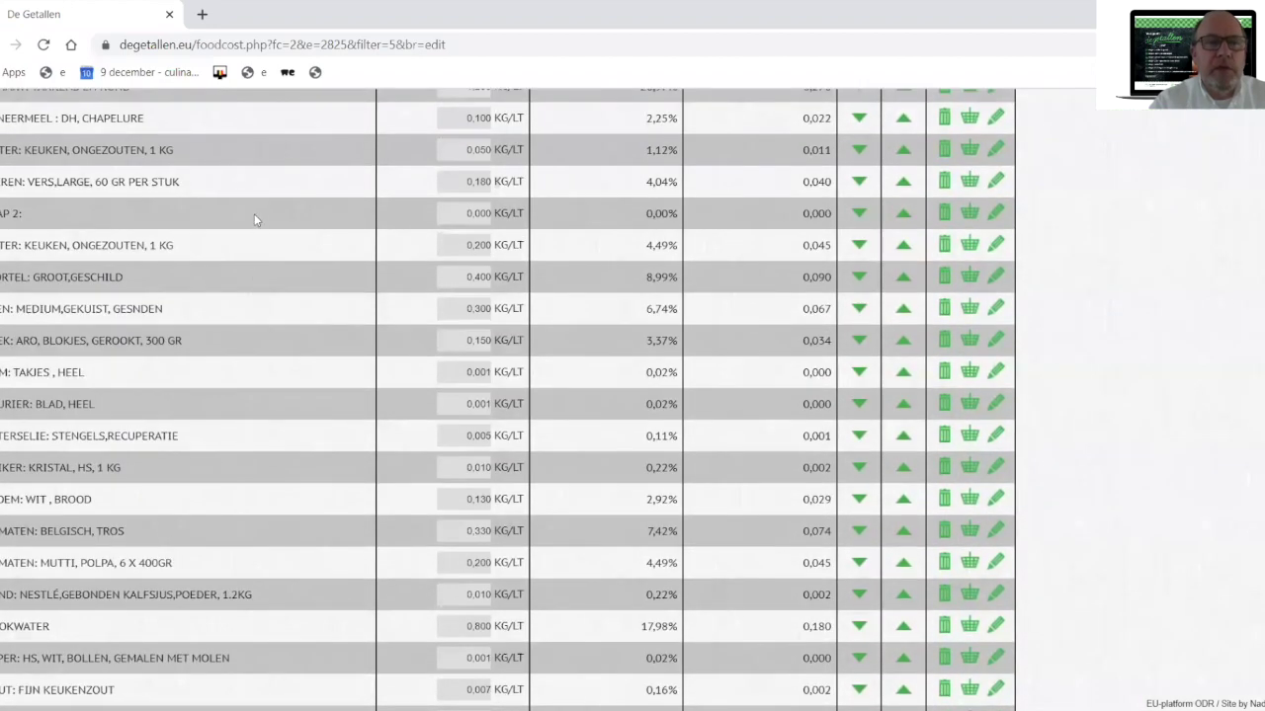
# Set the planned recipe total to 5 kg/lt and add all of the recipe's ingredients to the order list.
pyautogui.scroll(-2, 260, 412)
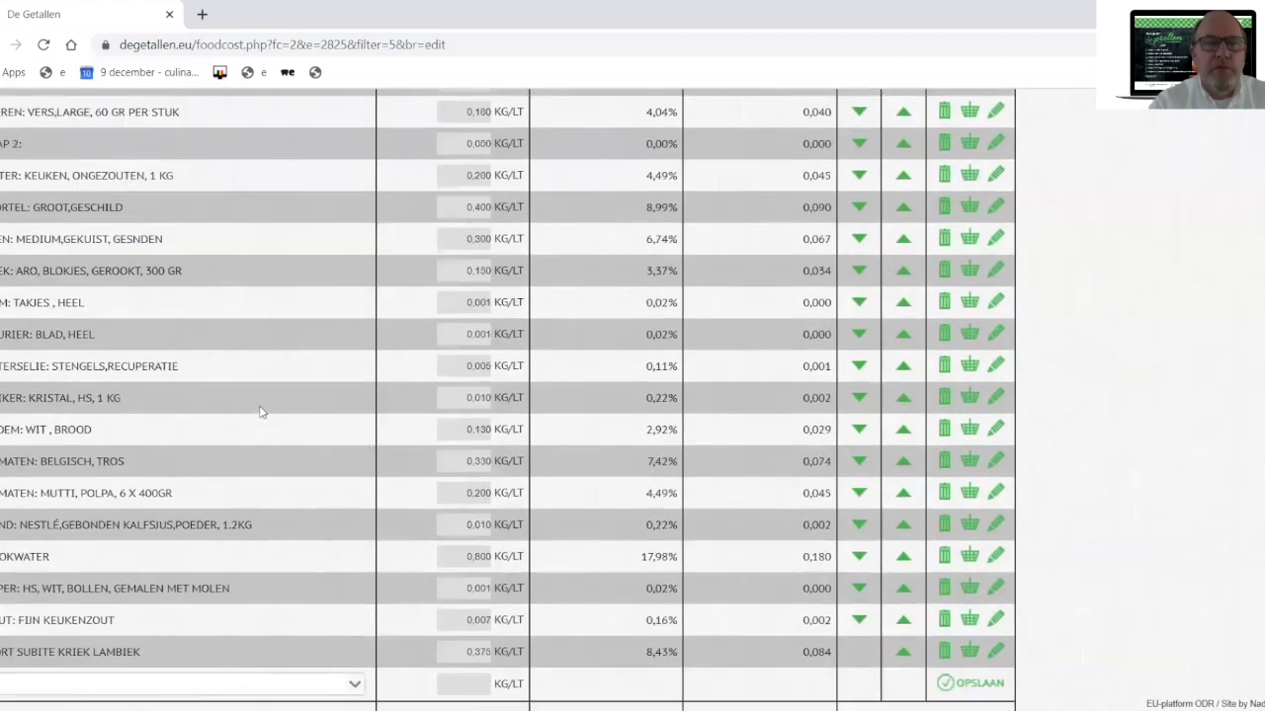
pyautogui.scroll(3, 260, 412)
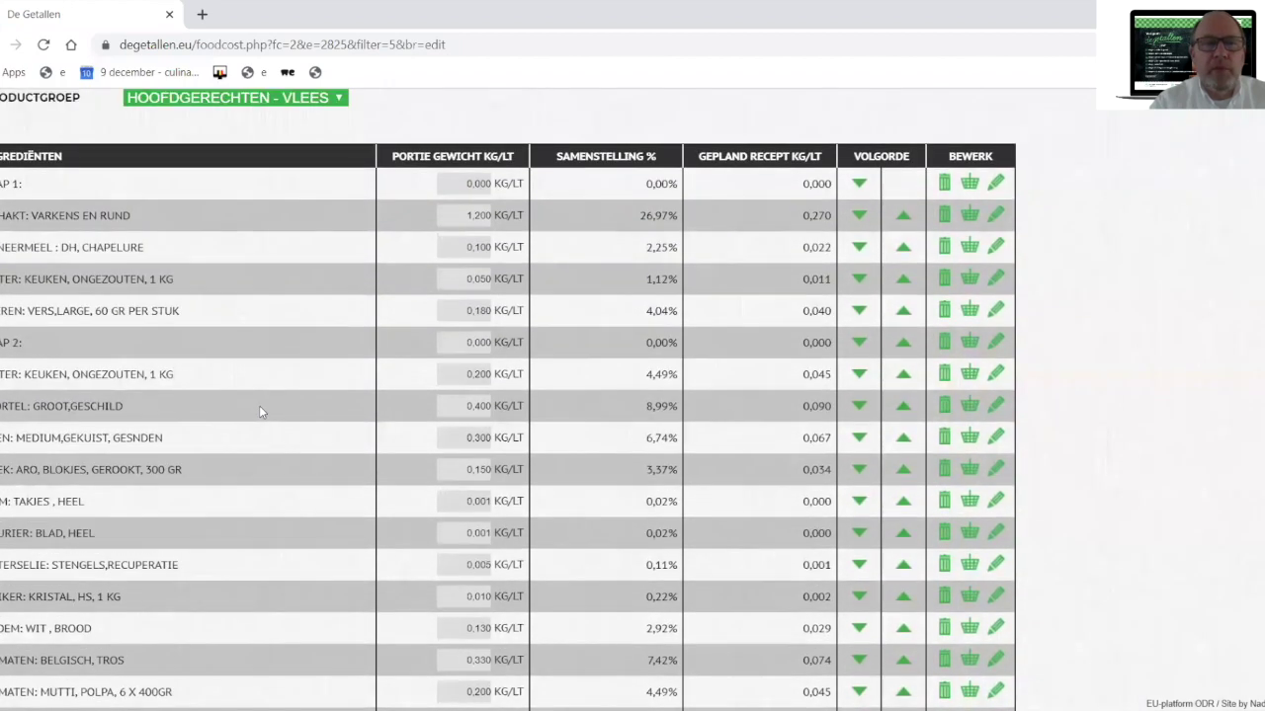
pyautogui.scroll(-5, 260, 410)
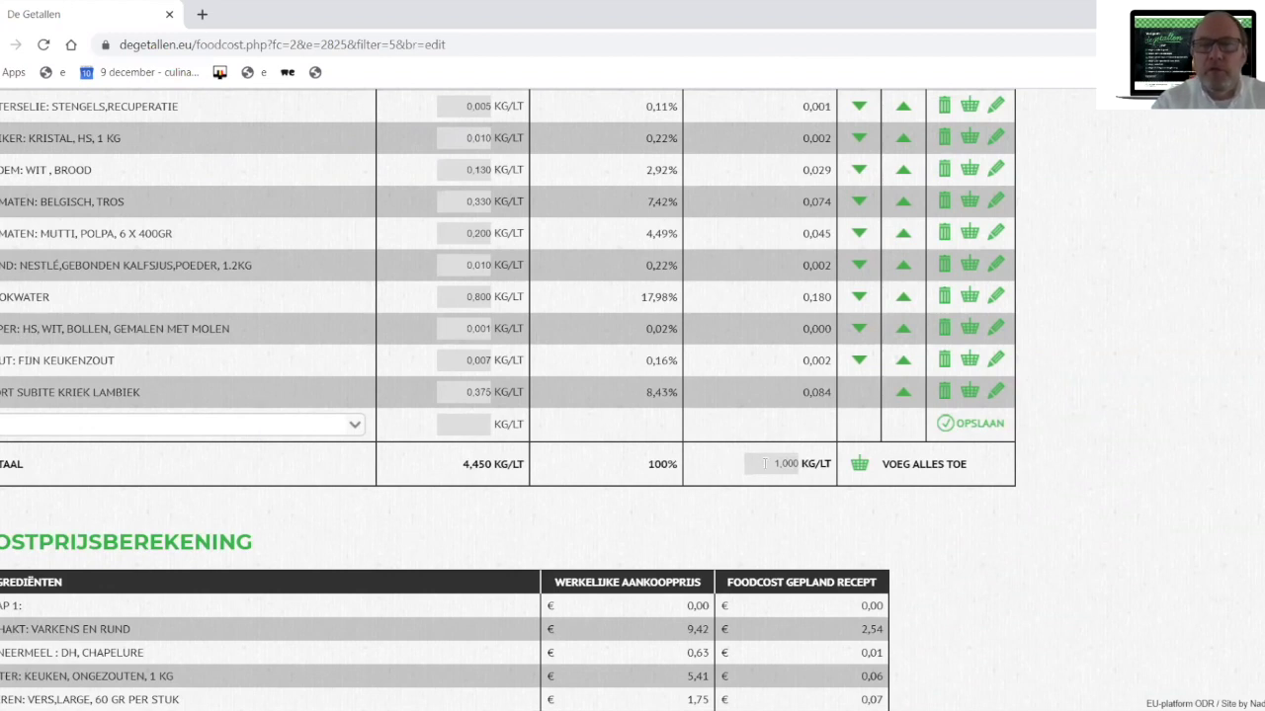
pyautogui.doubleClick(764, 464)
pyautogui.write('5')
pyautogui.press('Return')
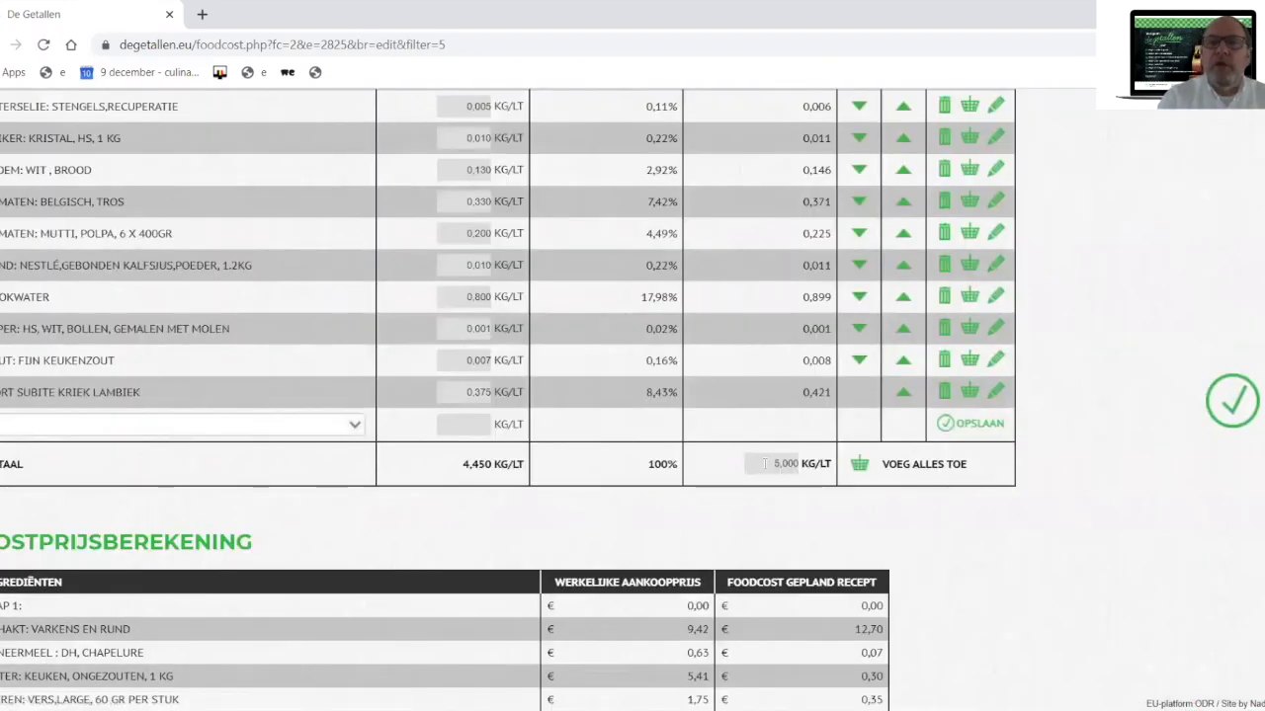
pyautogui.click(930, 465)
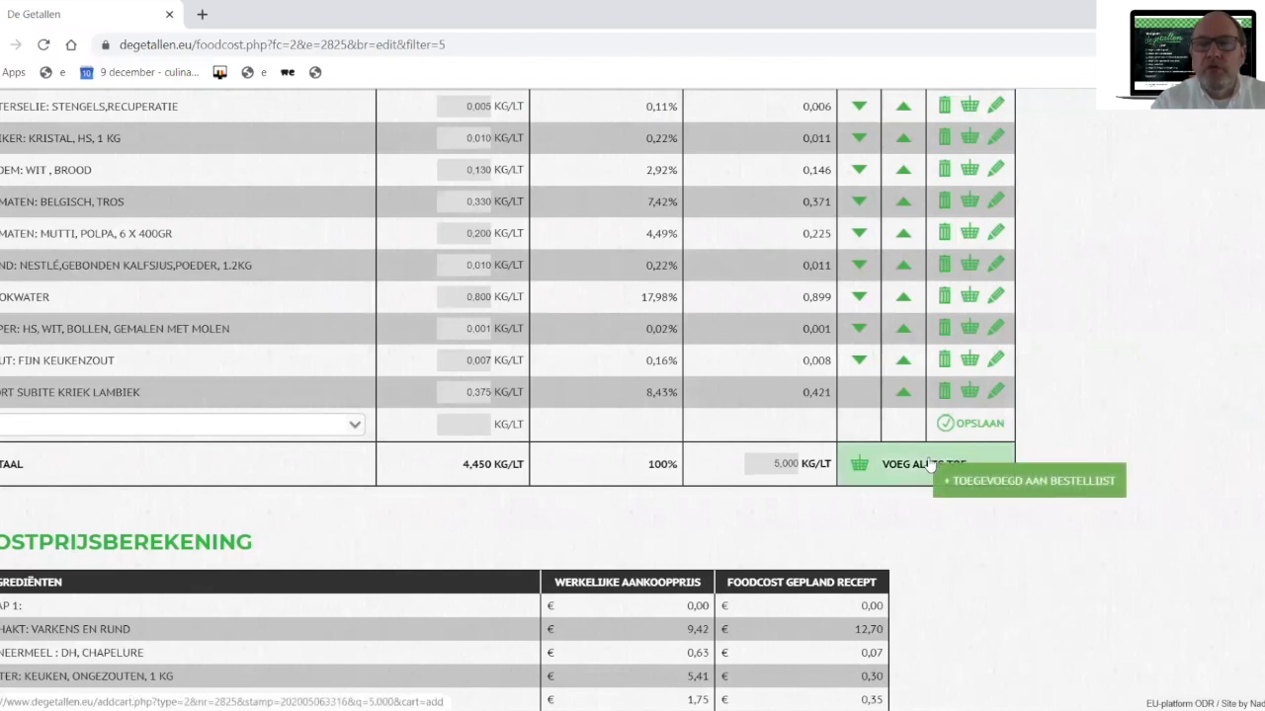
# Open the TEST order list and review its ingredient lines and quantities.
pyautogui.scroll(15, 928, 456)
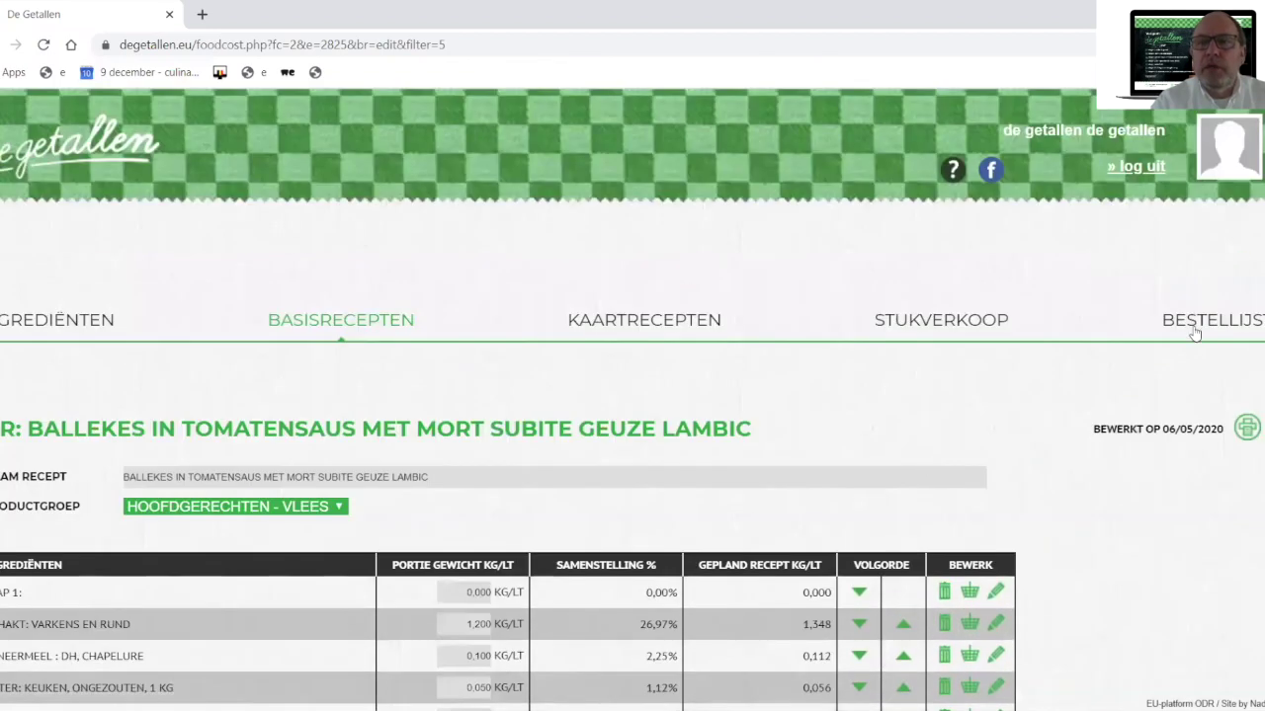
pyautogui.click(1190, 318)
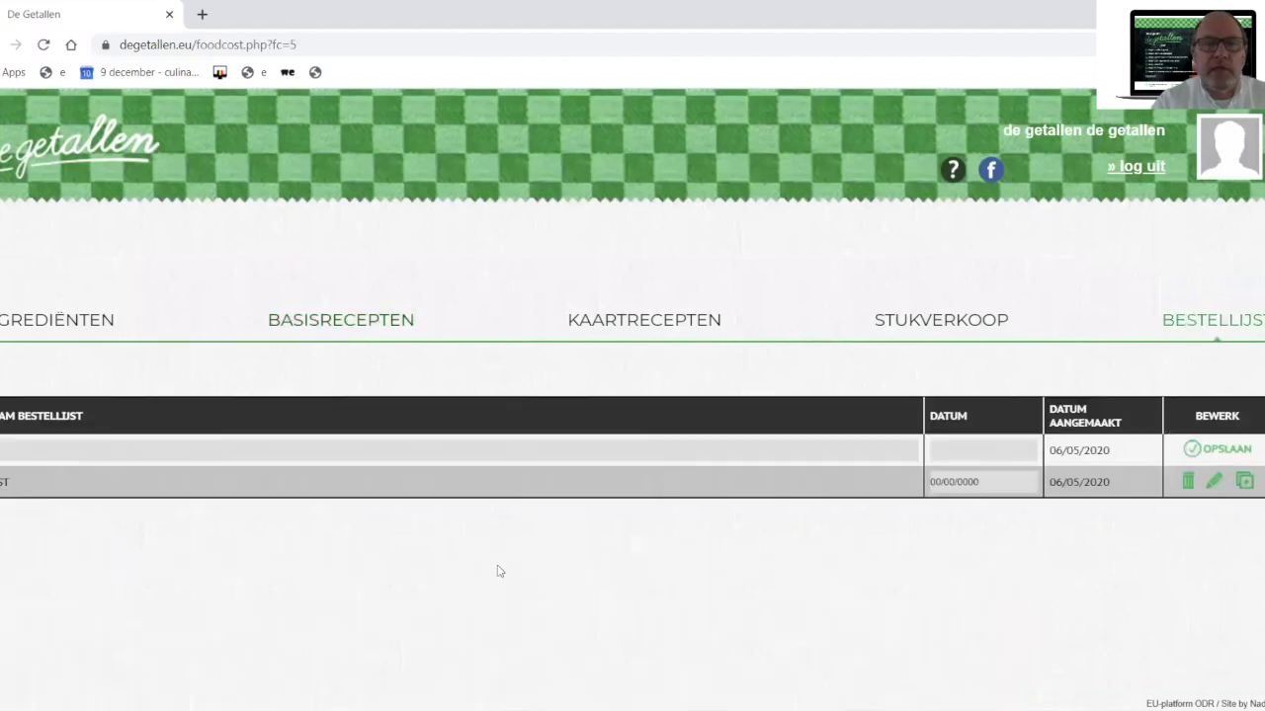
pyautogui.click(4, 484)
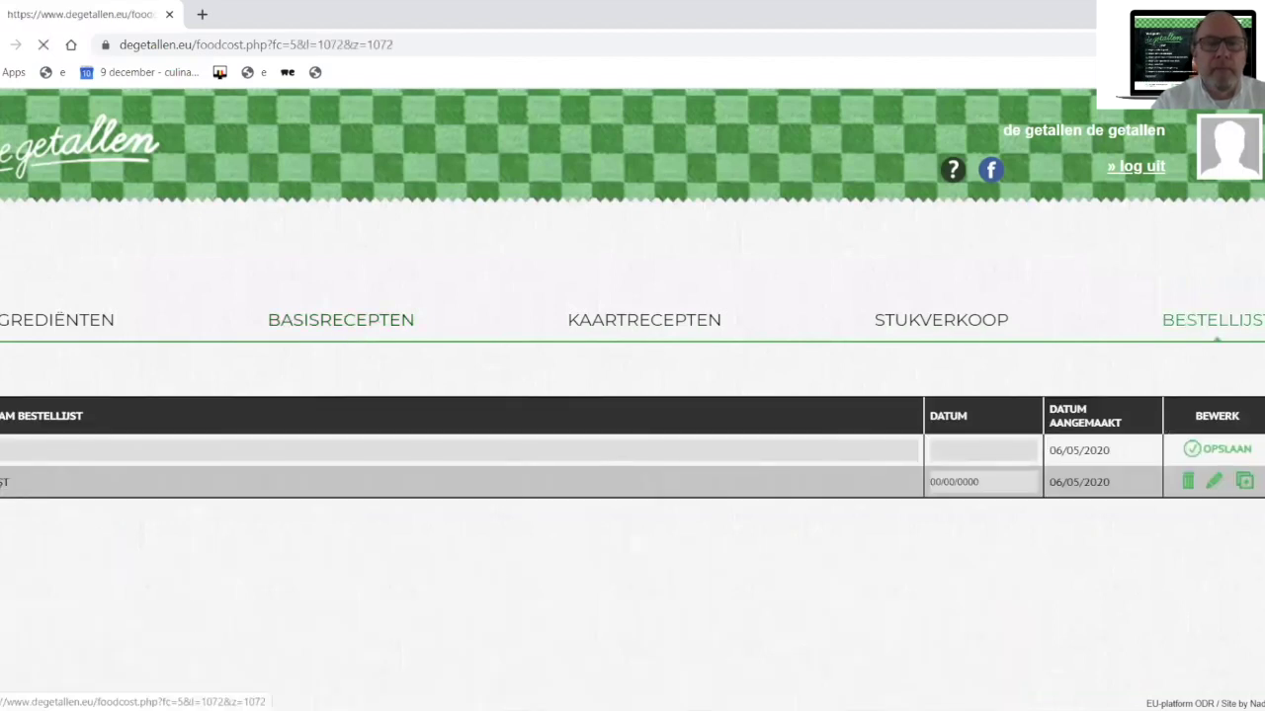
pyautogui.scroll(-15, 206, 587)
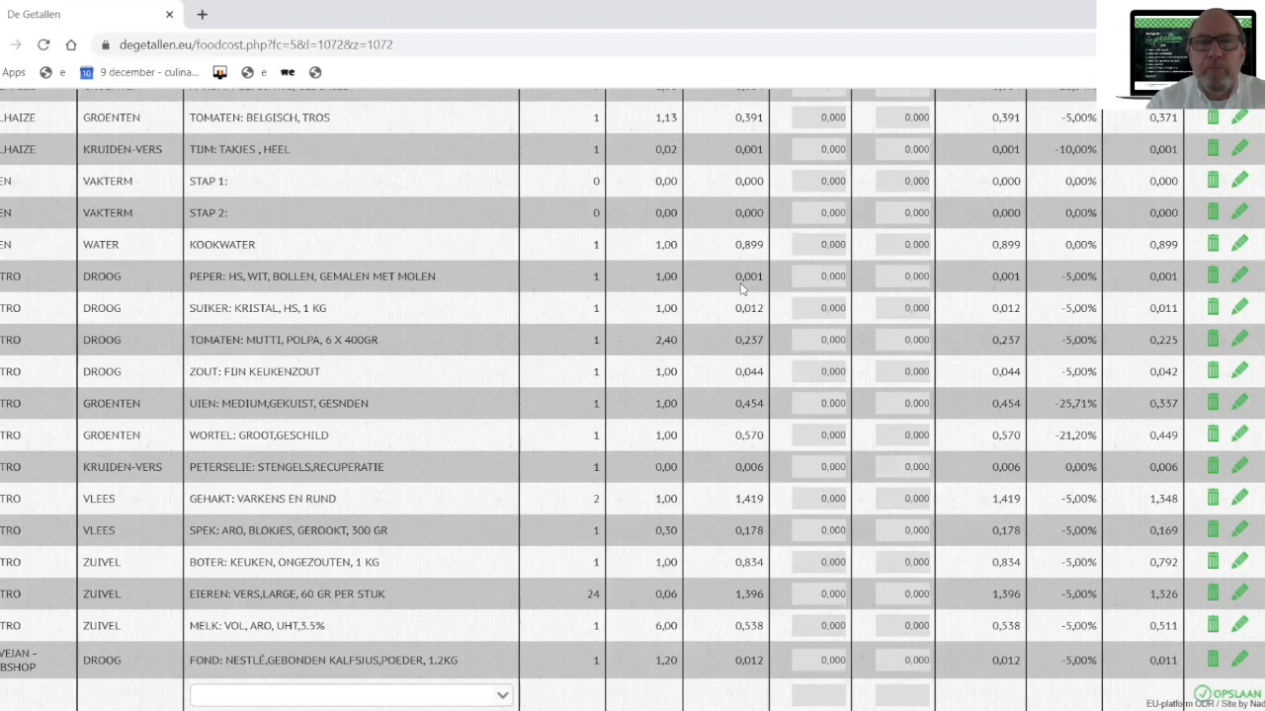
# Filter the menu recipes to HOOFDGERECHTEN - VLEES and delete the "Ballekes in tomatensaus met Mort Subute Geuze - Friet Kopie" recipe.
pyautogui.scroll(15, 740, 287)
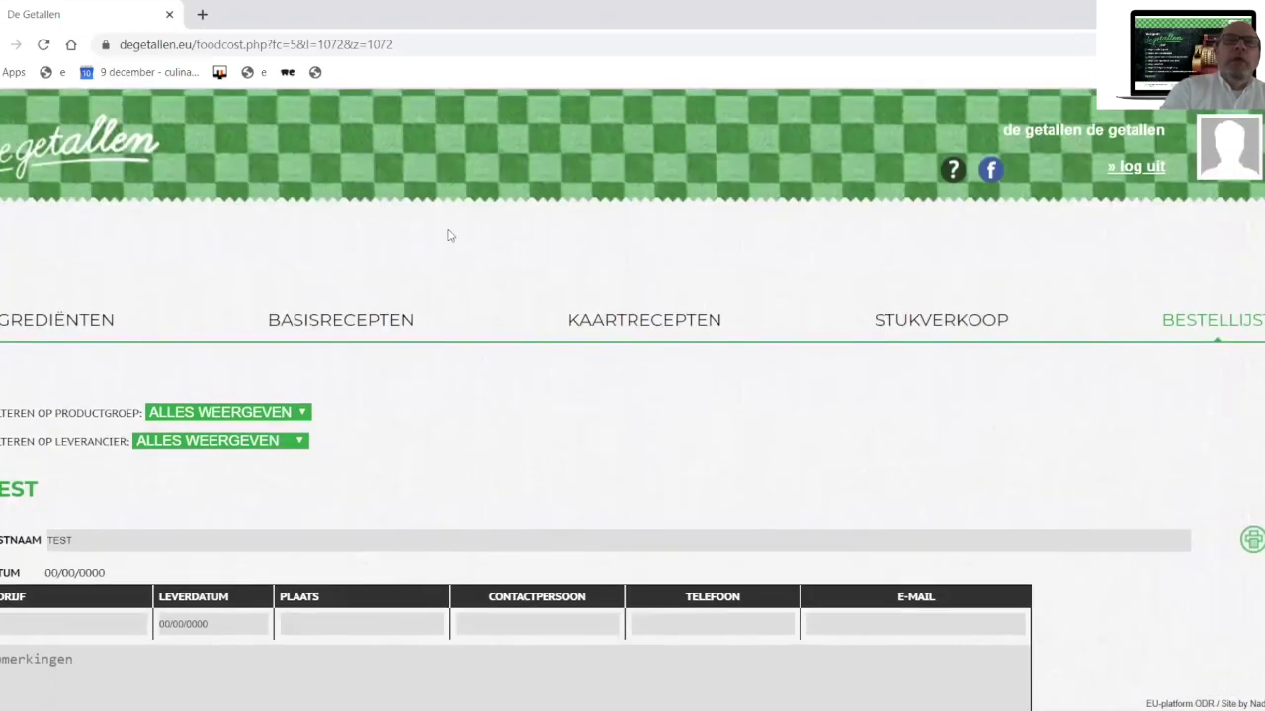
pyautogui.click(604, 321)
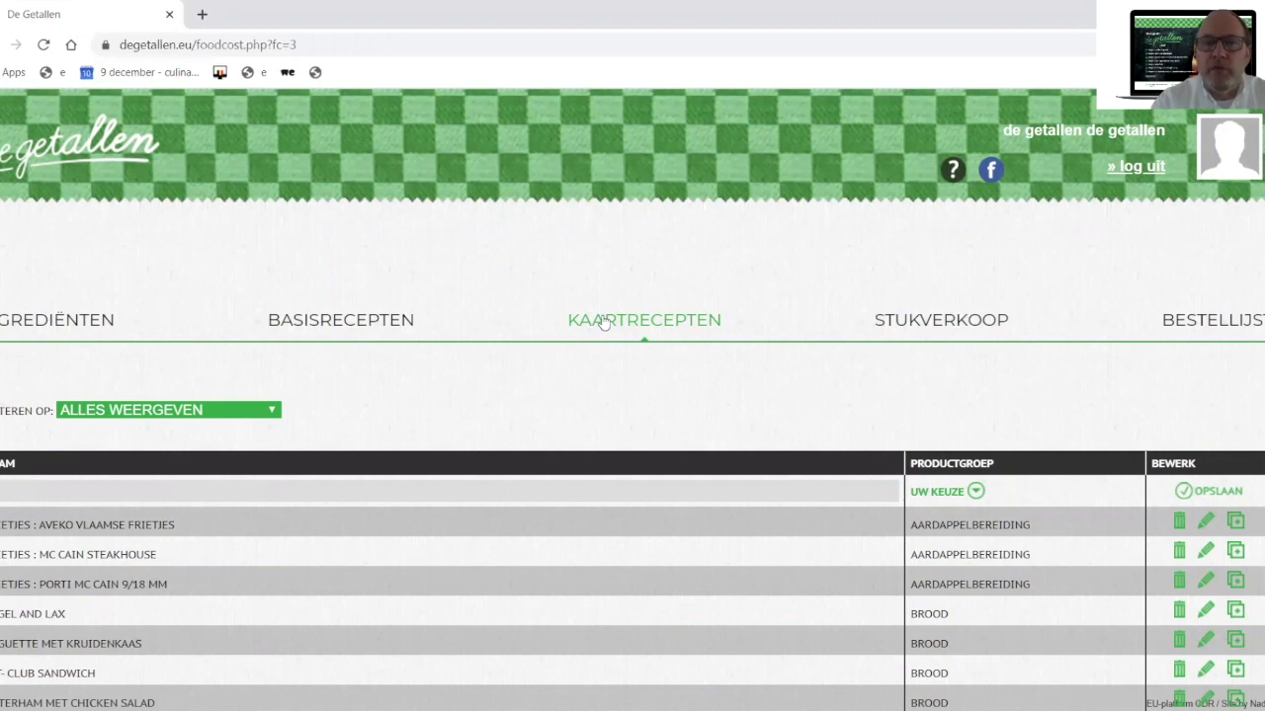
pyautogui.click(272, 409)
pyautogui.click(249, 248)
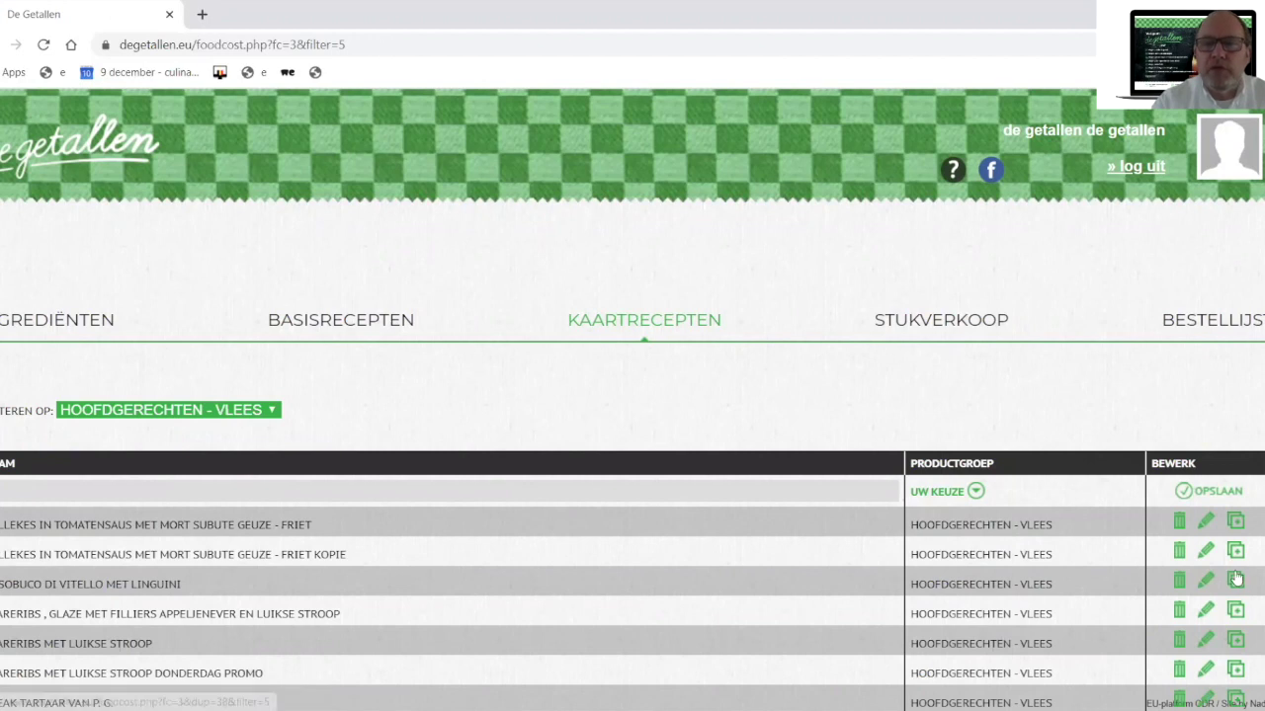
pyautogui.click(1181, 553)
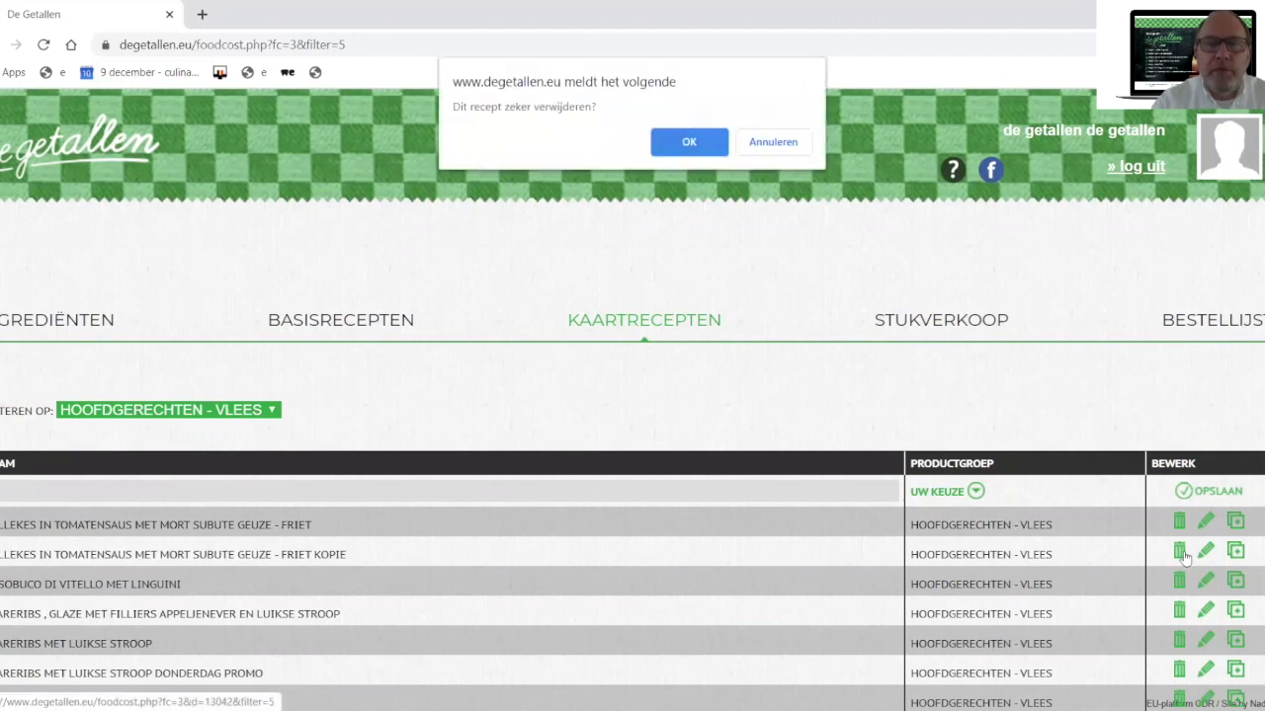
pyautogui.click(698, 145)
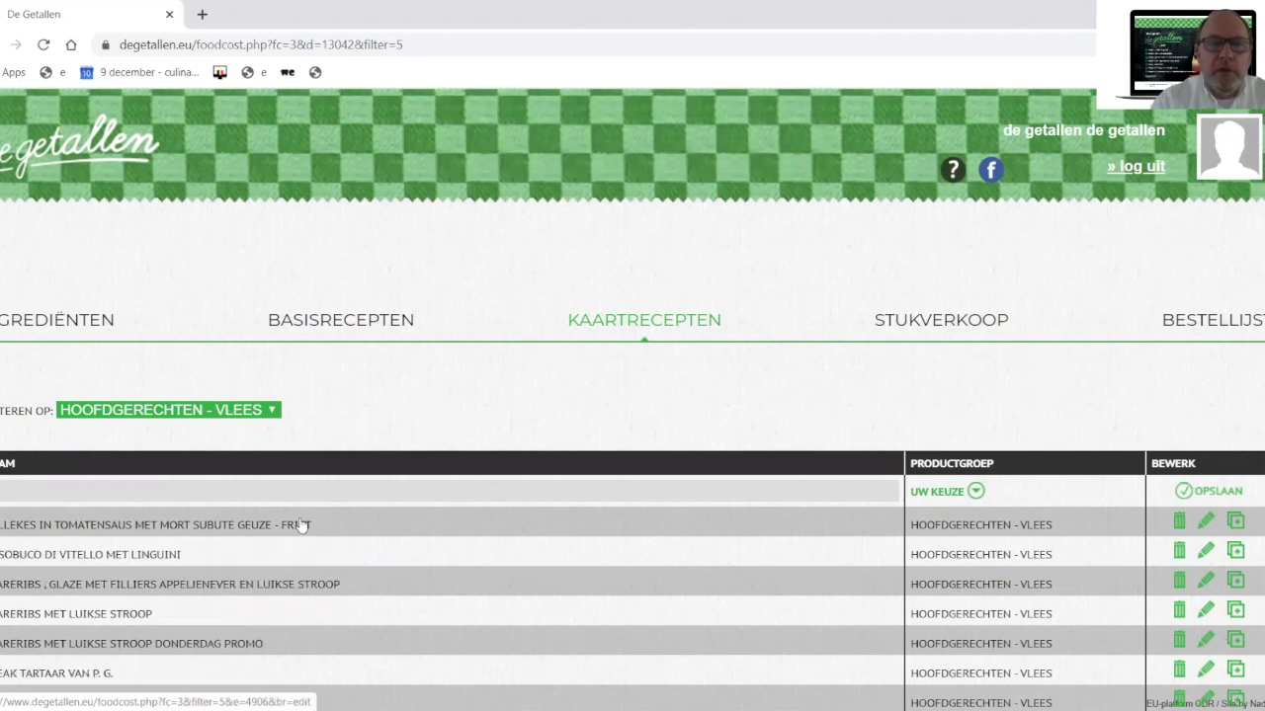
# Open the "Ballekes in tomatensaus met Mort Subute Geuze - Friet" menu recipe and clear its extra costs excluding VAT.
pyautogui.scroll(-2, 301, 524)
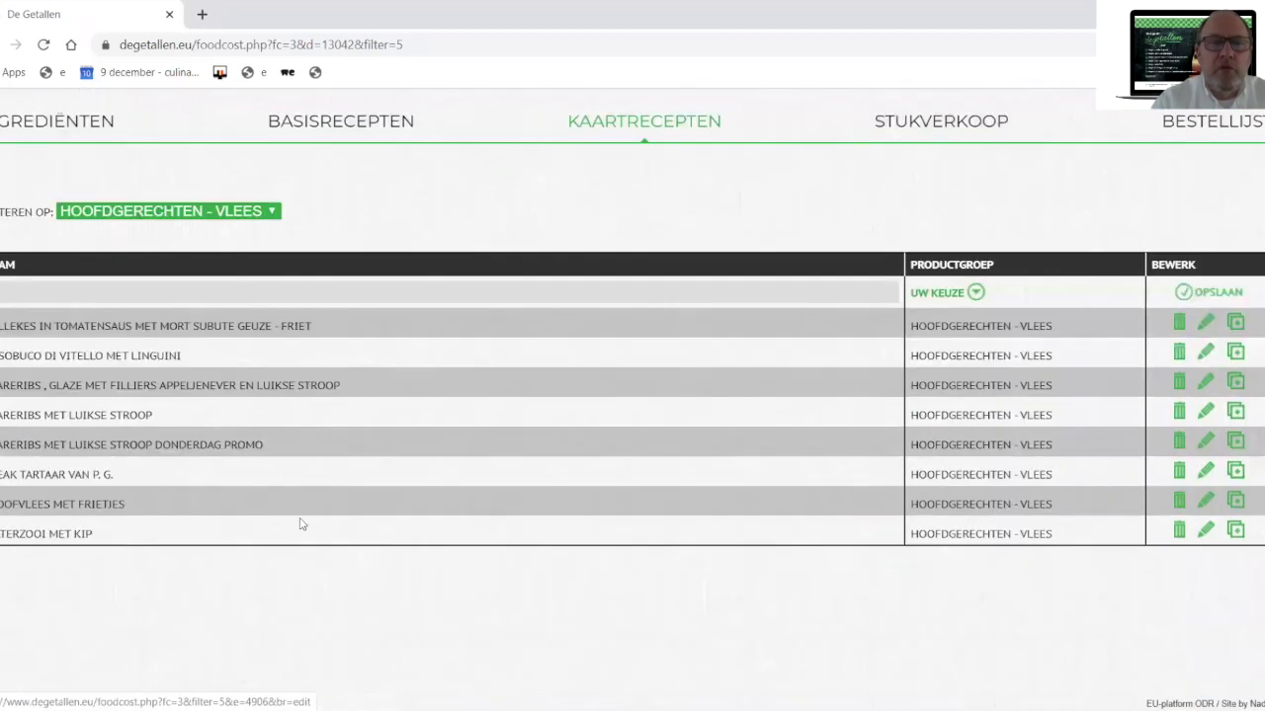
pyautogui.click(251, 332)
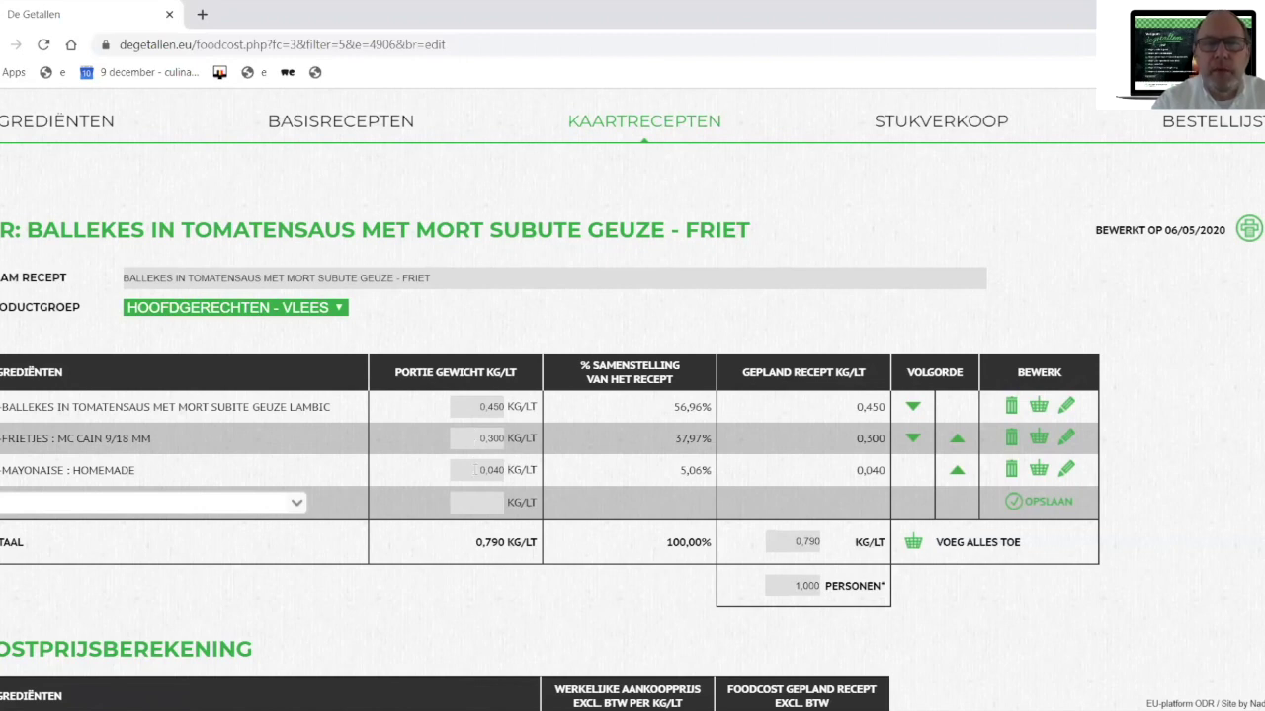
pyautogui.scroll(-7, 475, 471)
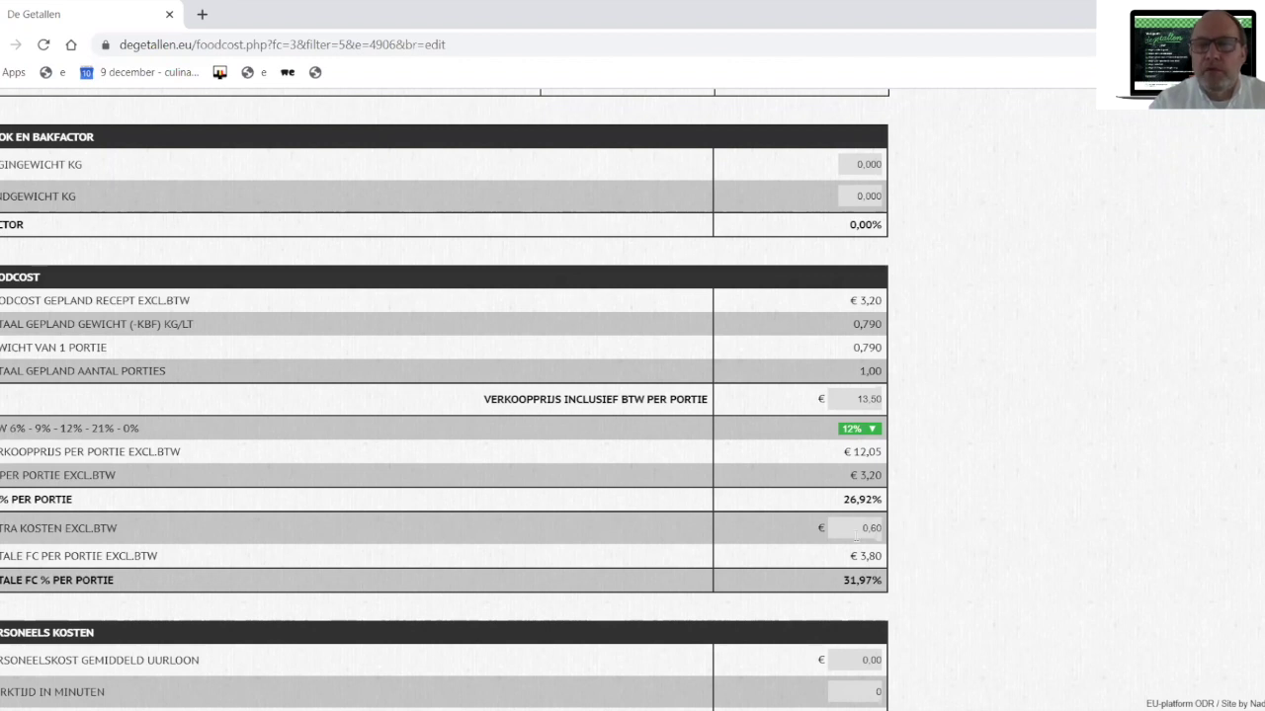
pyautogui.click(853, 530)
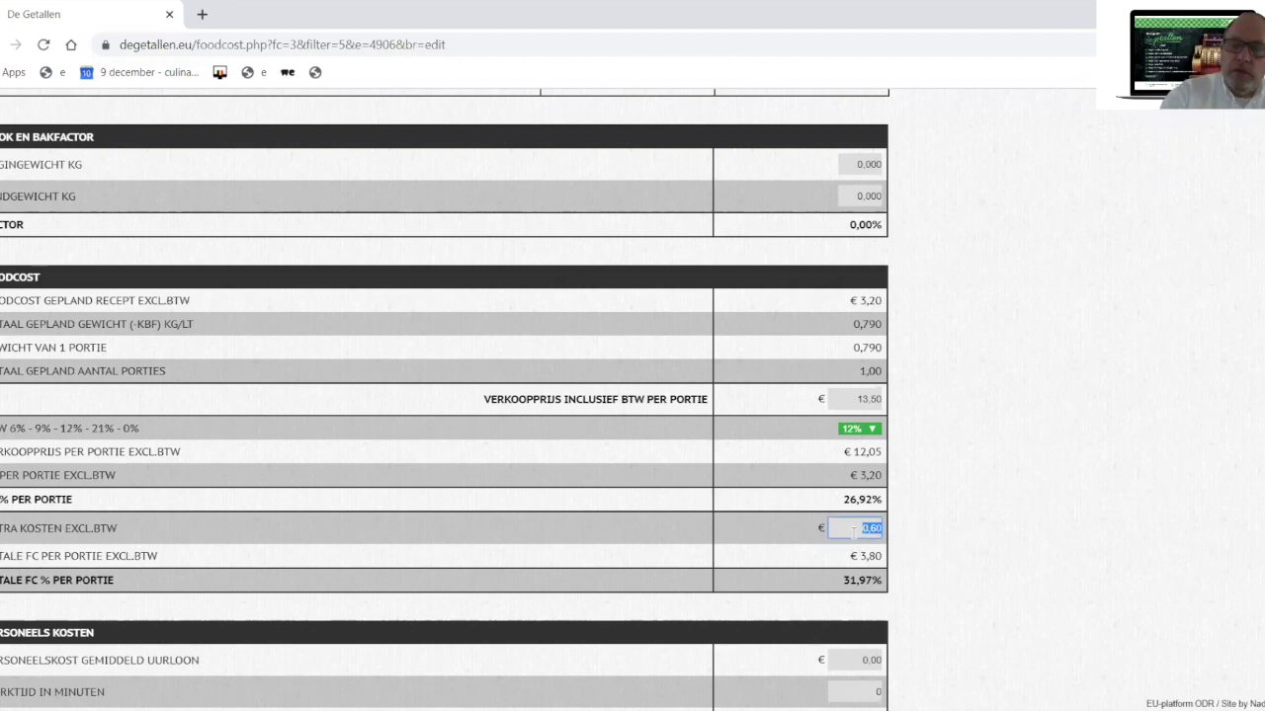
pyautogui.press('BackSpace')
pyautogui.press('Return')
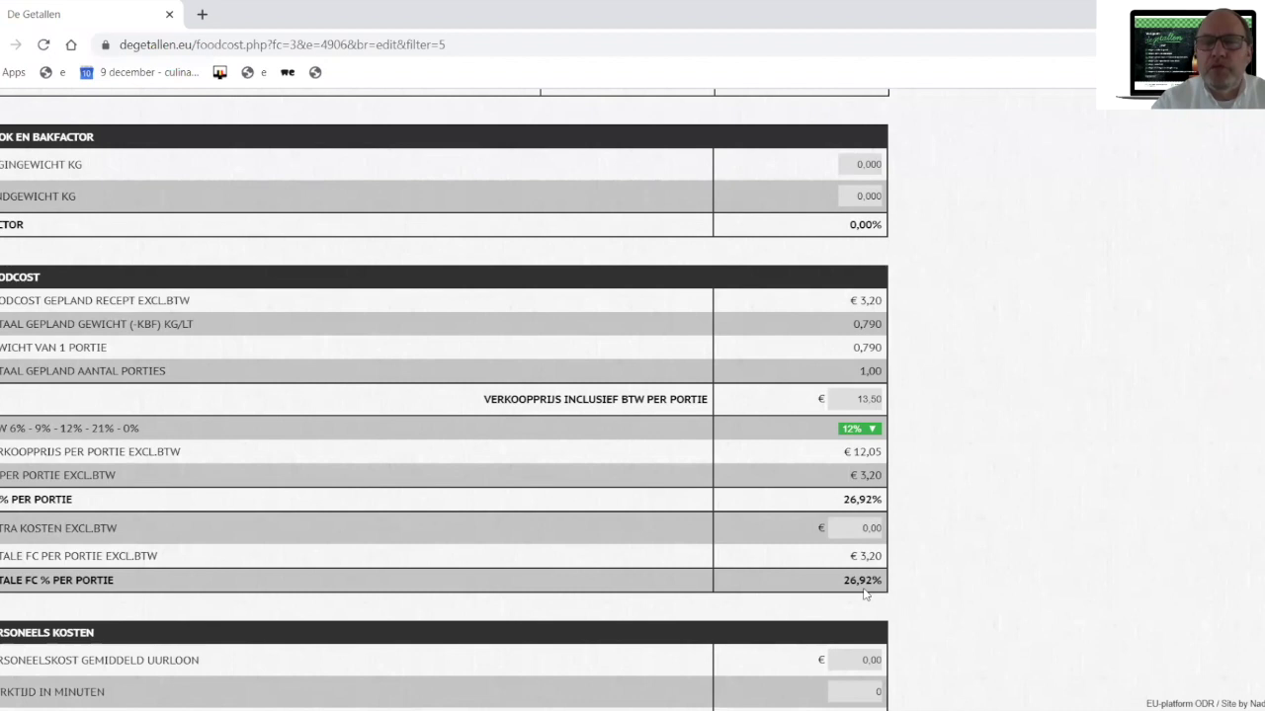
# Return to the menu recipes, duplicate the "Ballekes in tomatensaus met Mort Subute Geuze - Friet" recipe and open the copy.
pyautogui.scroll(10, 864, 593)
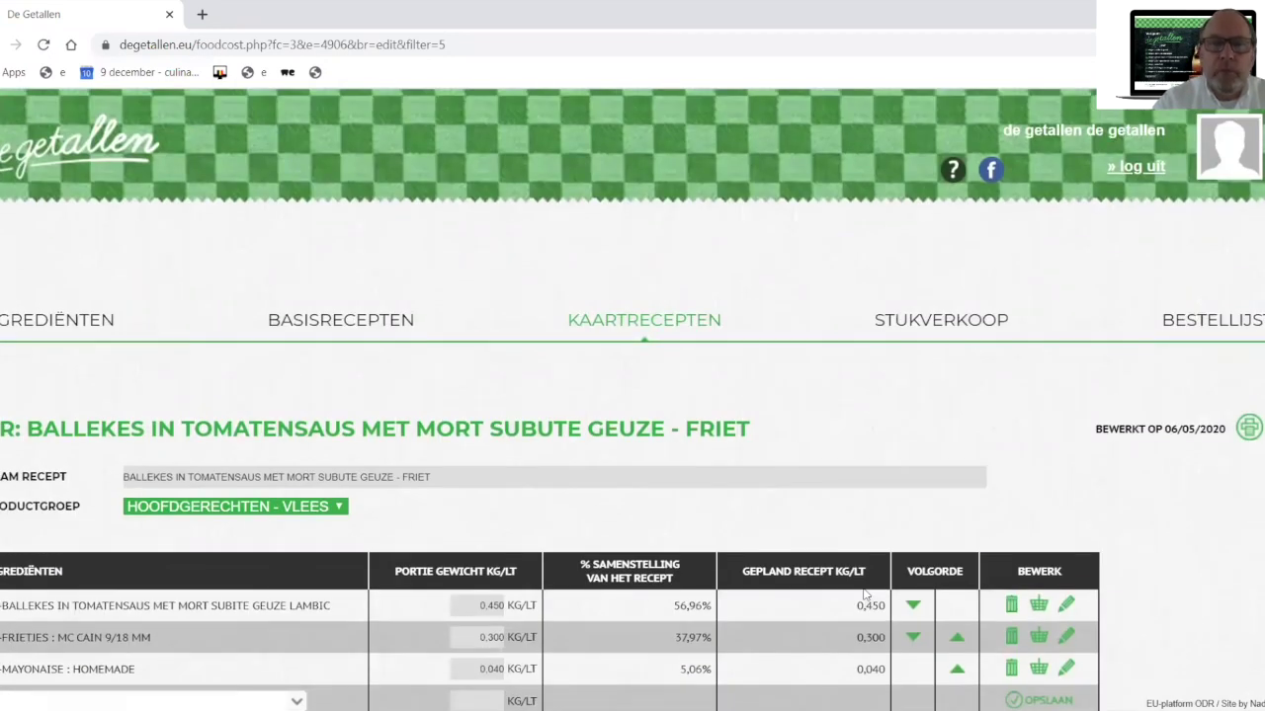
pyautogui.click(643, 329)
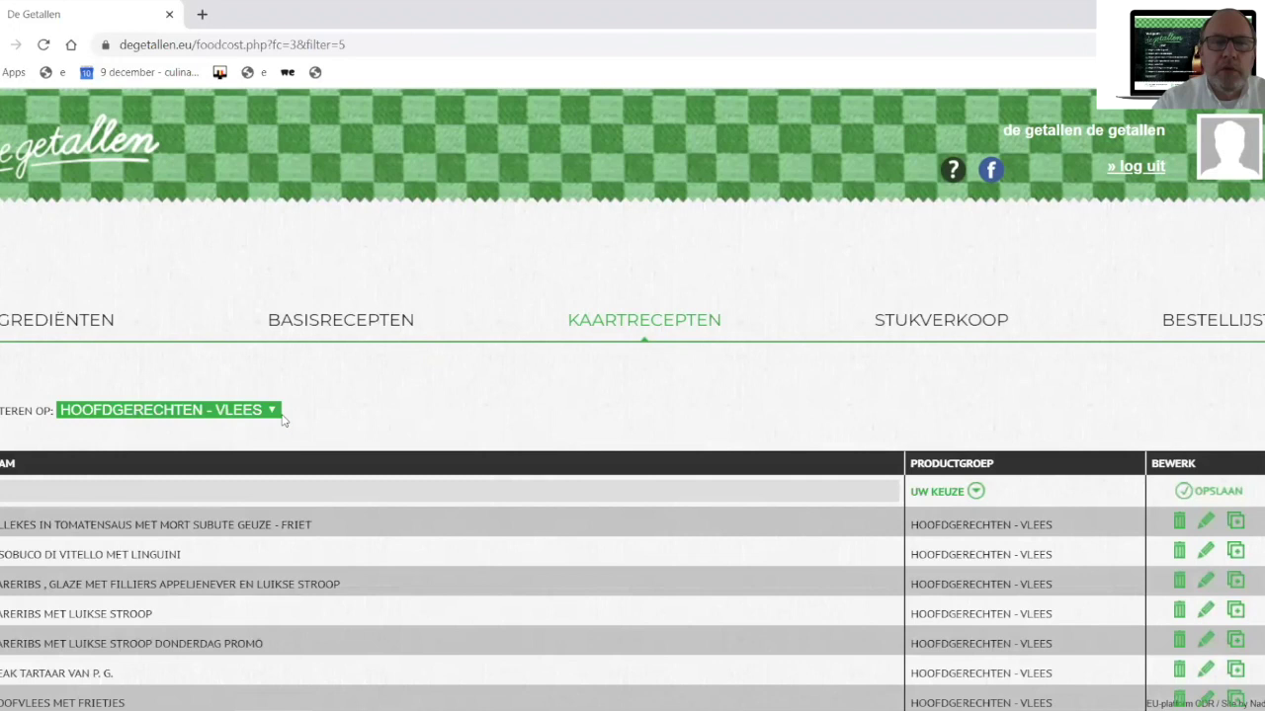
pyautogui.scroll(-1, 283, 502)
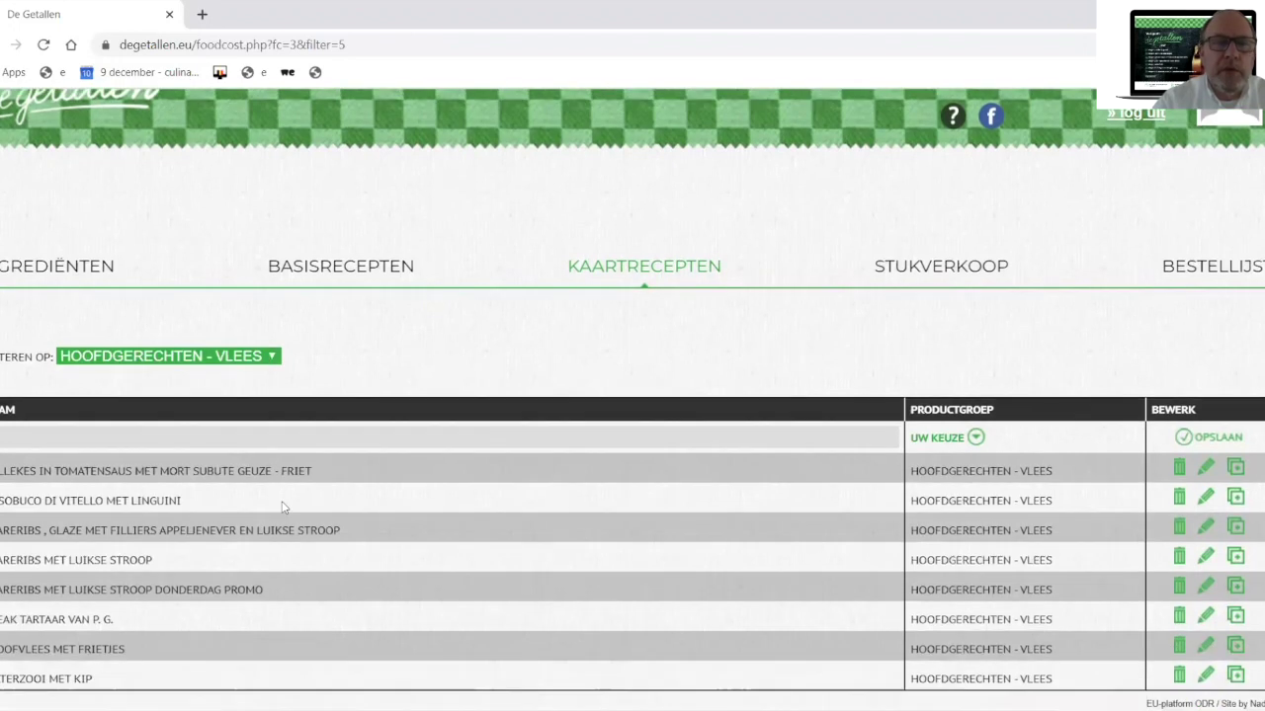
pyautogui.click(1237, 469)
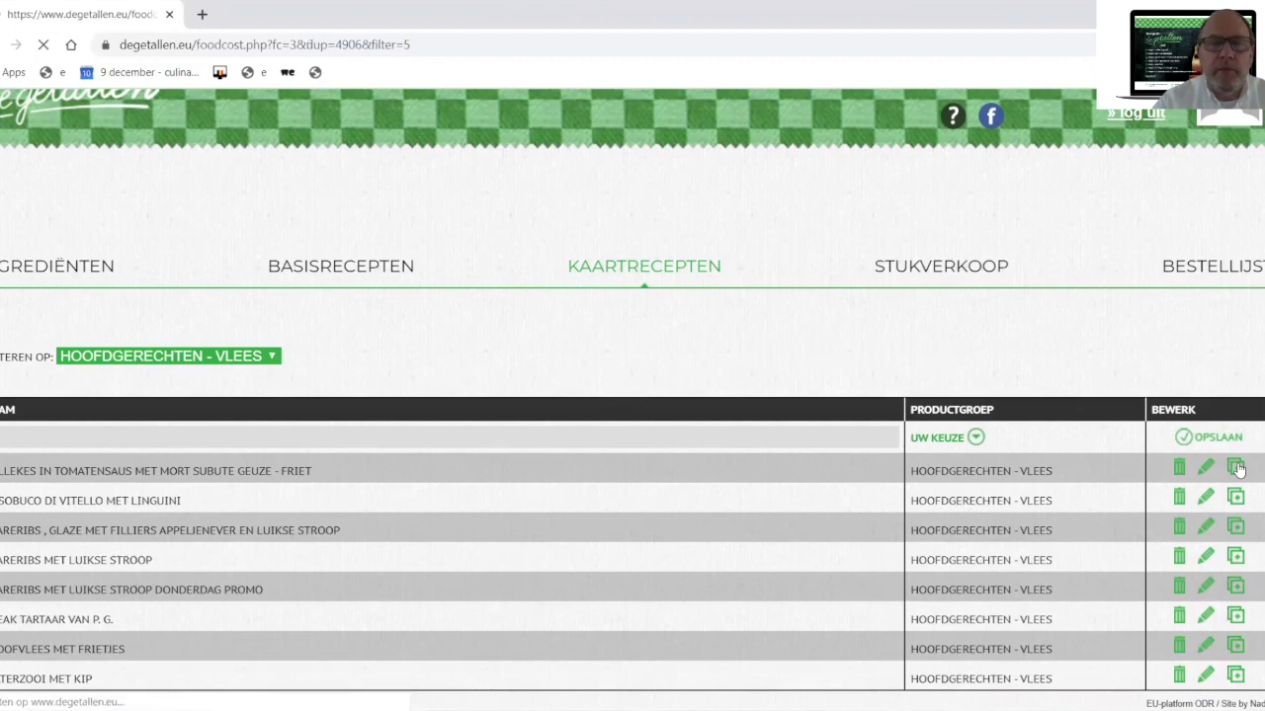
pyautogui.click(264, 511)
# Replace the MC CAIN 9/18 MM fries in the copied recipe with AARDAPPELPUREE NATUUR (BINTJE) at a portion weight of 0,300 kg/lt.
pyautogui.scroll(-2, 264, 510)
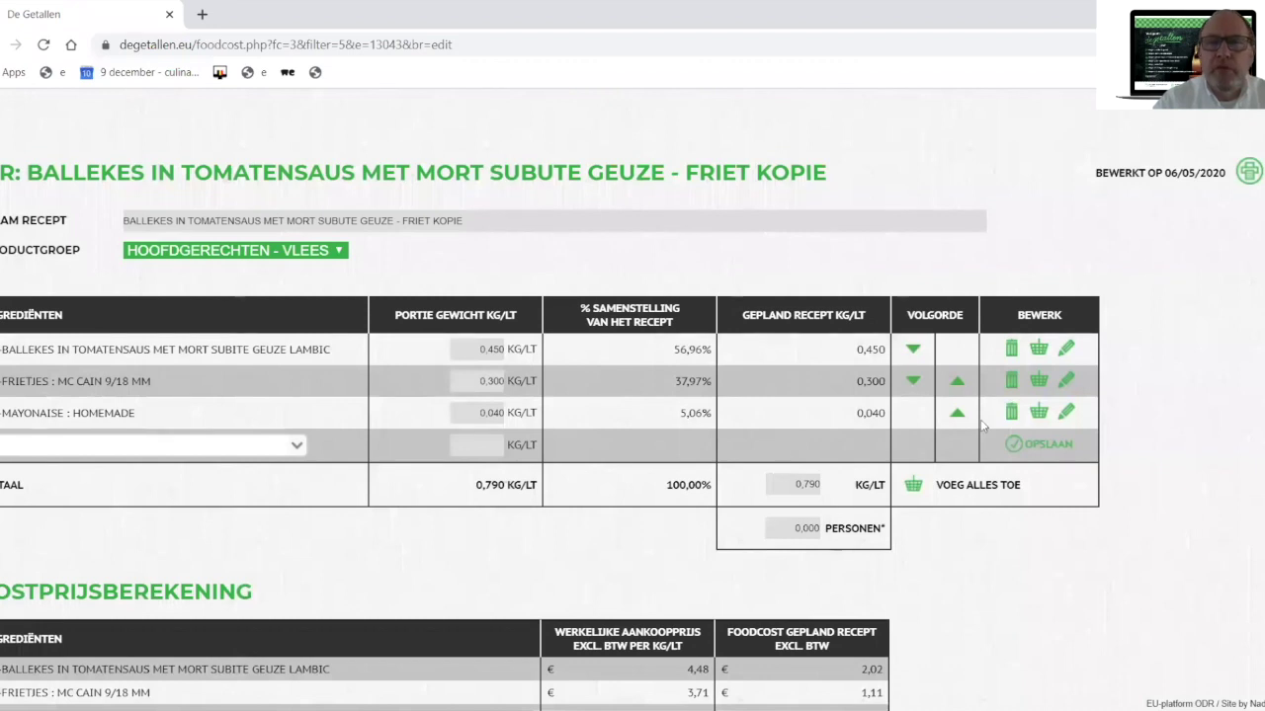
pyautogui.click(1066, 384)
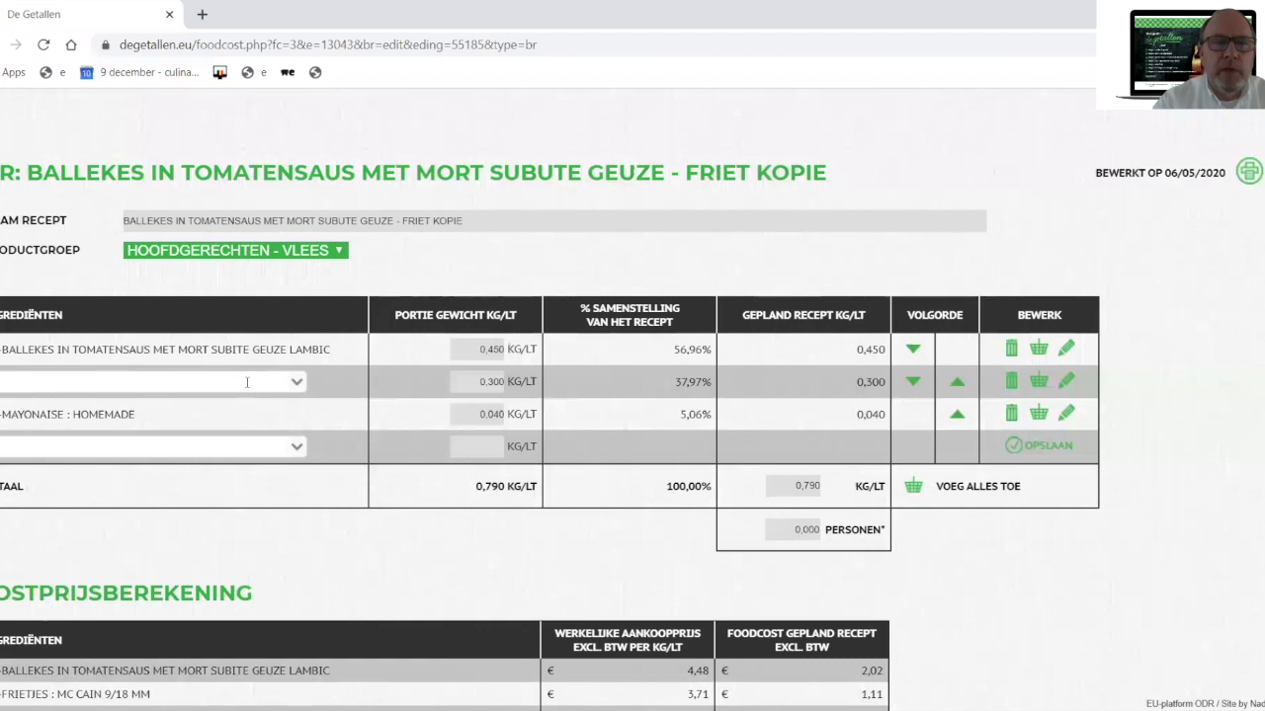
pyautogui.click(247, 382)
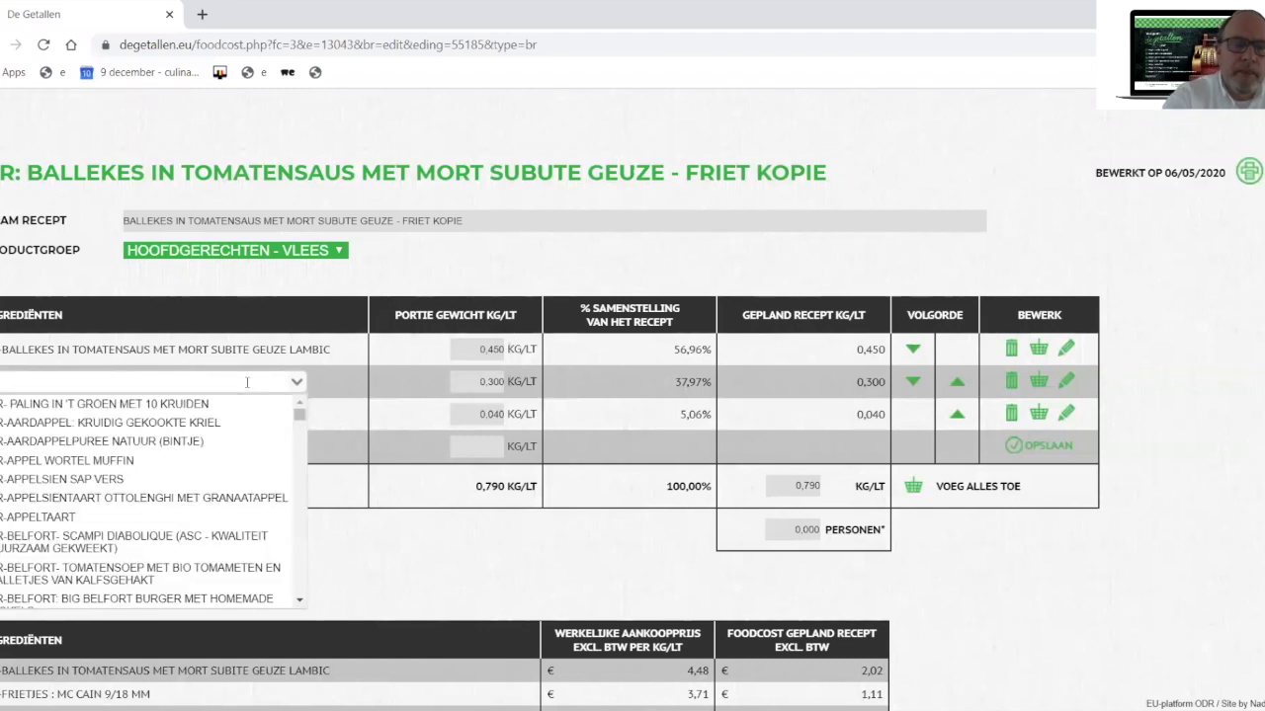
pyautogui.write('pure')
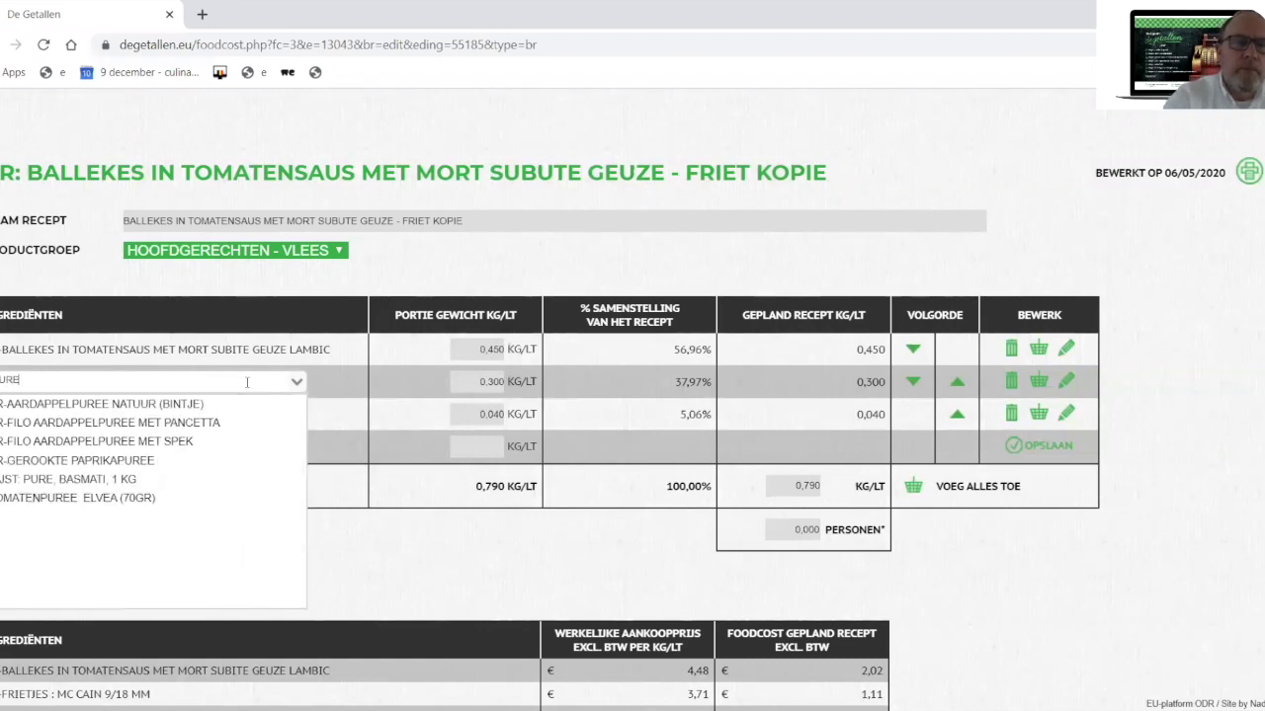
pyautogui.press('Down')
pyautogui.press('Down')
pyautogui.press('Up')
pyautogui.press('Return')
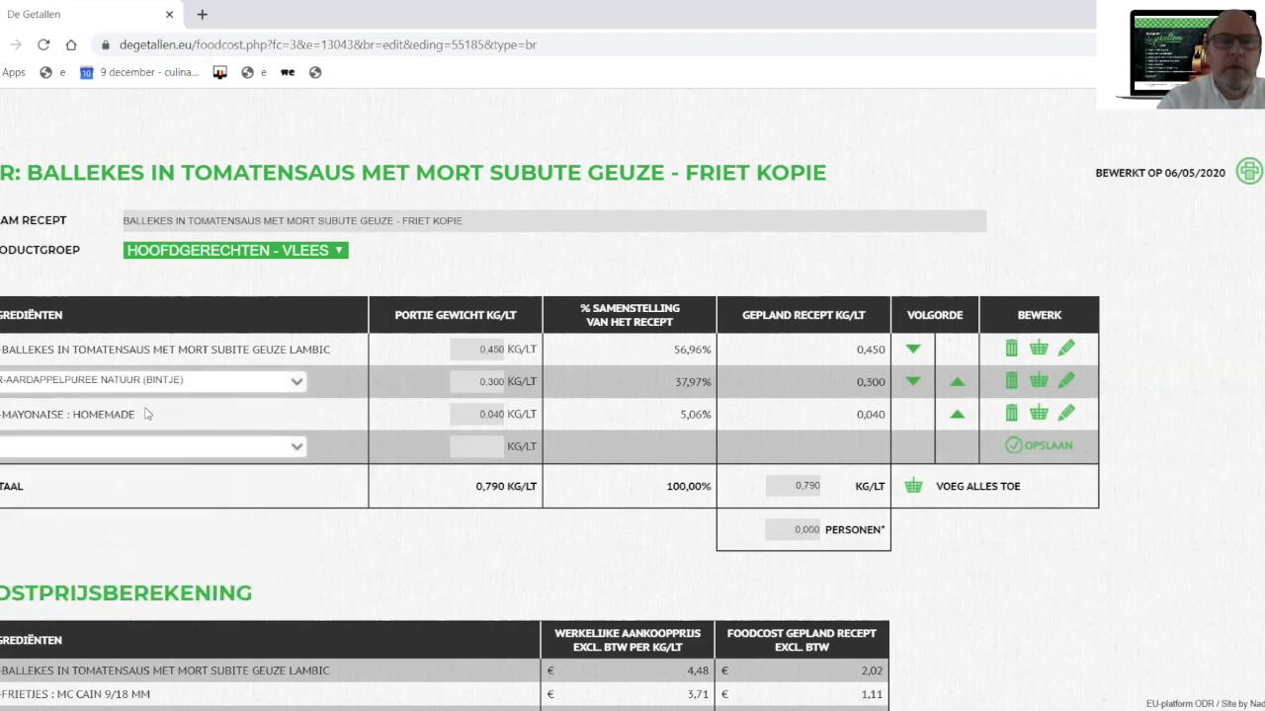
pyautogui.click(468, 385)
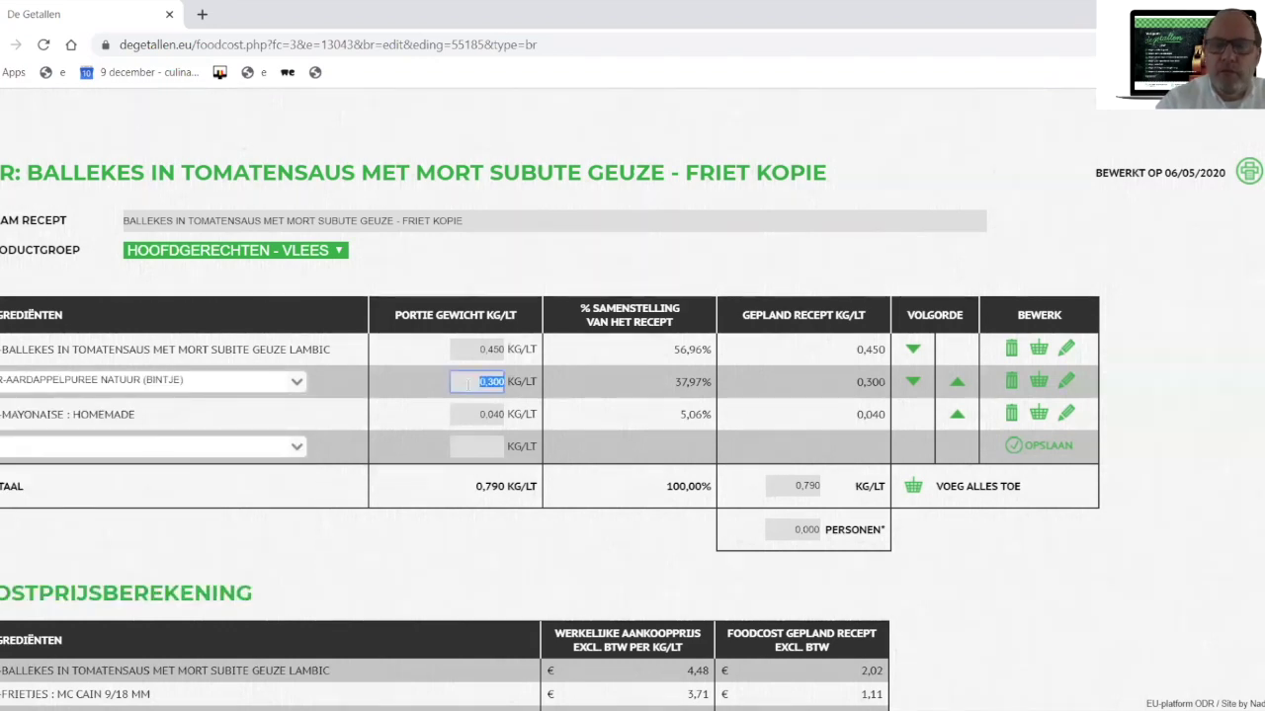
pyautogui.press('BackSpace')
pyautogui.write('3')
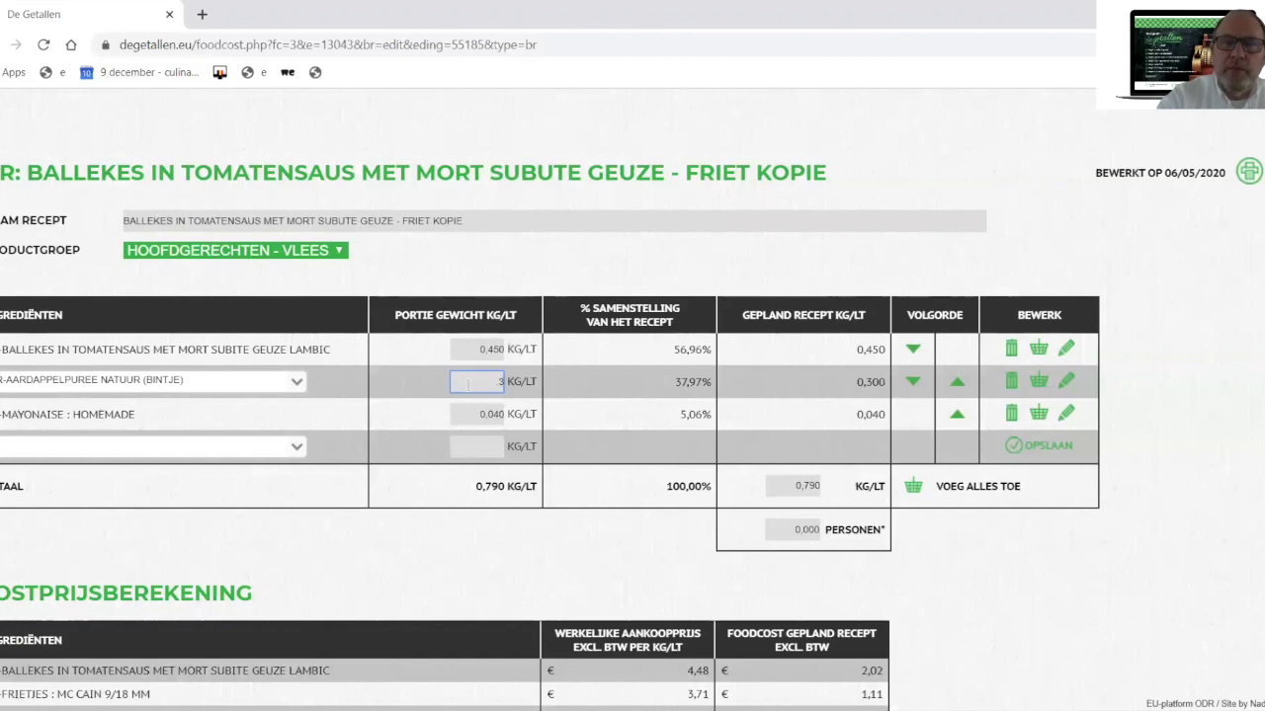
pyautogui.press('Return')
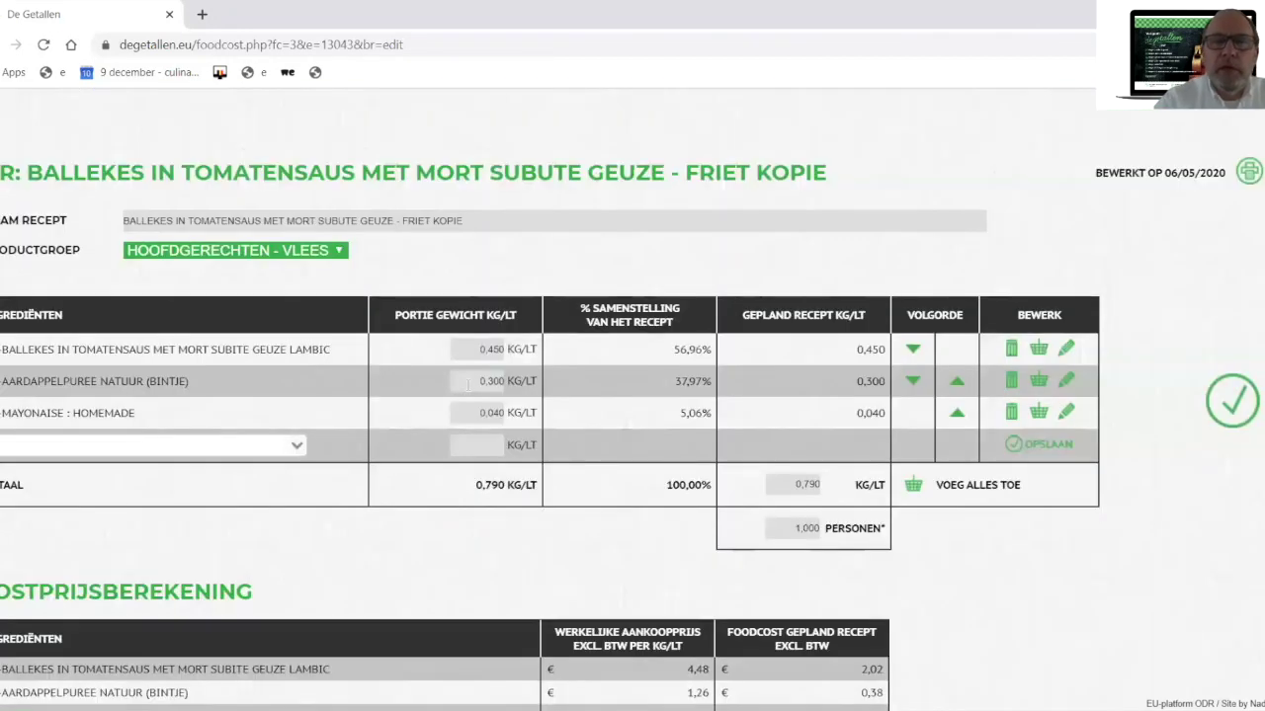
# Rename the copied recipe as "BALLEKES IN TOMATENSAUS MET MORT SUBUTE GEUZE - PUREE".
pyautogui.scroll(-10, 467, 385)
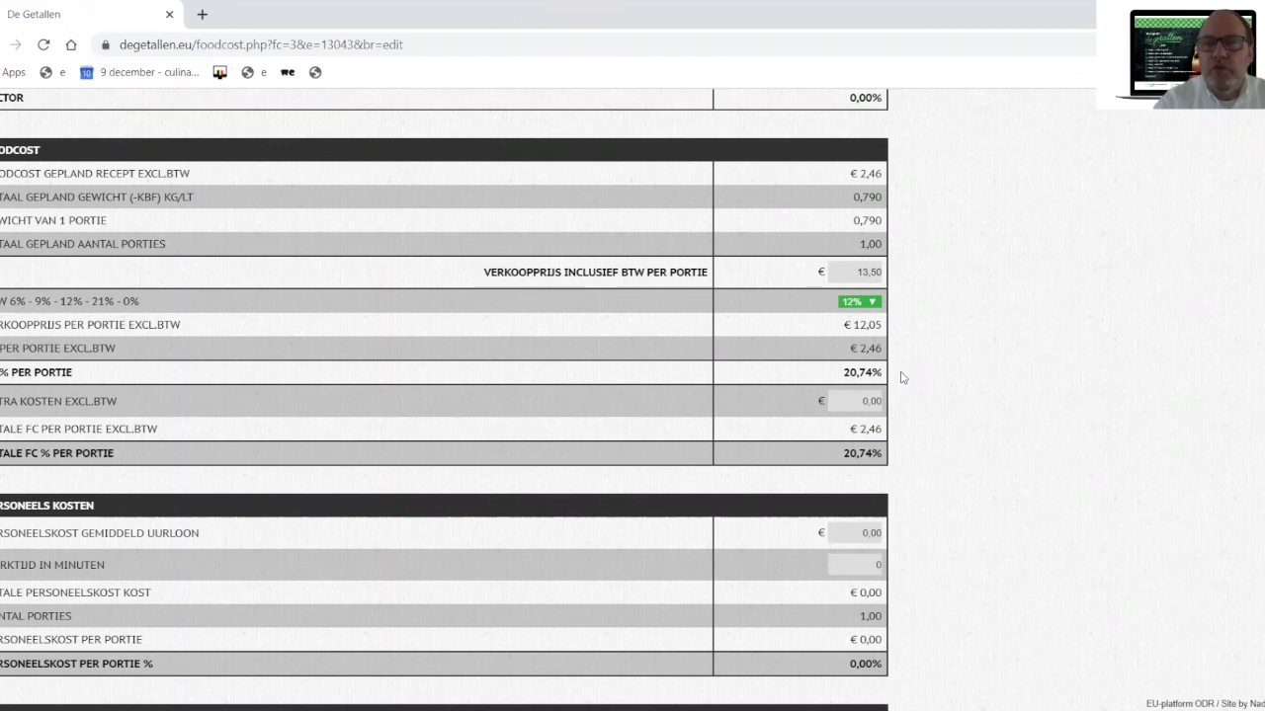
pyautogui.scroll(10, 901, 377)
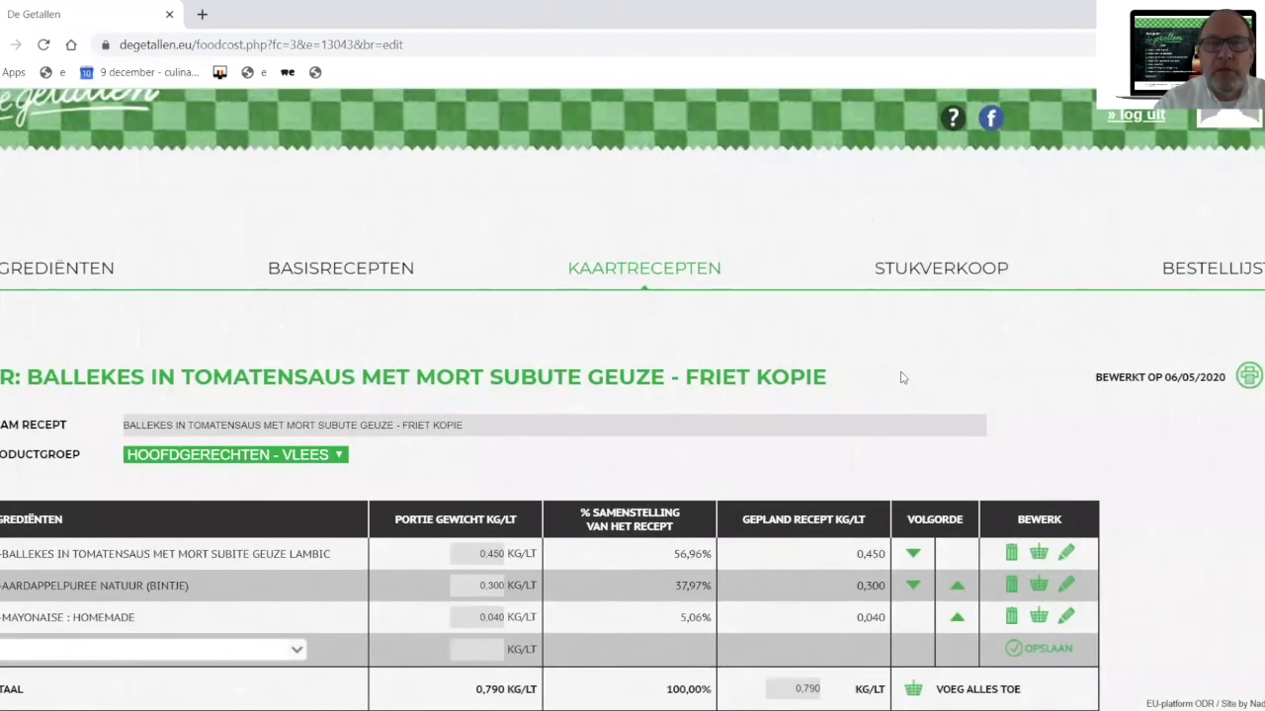
pyautogui.tripleClick(477, 425)
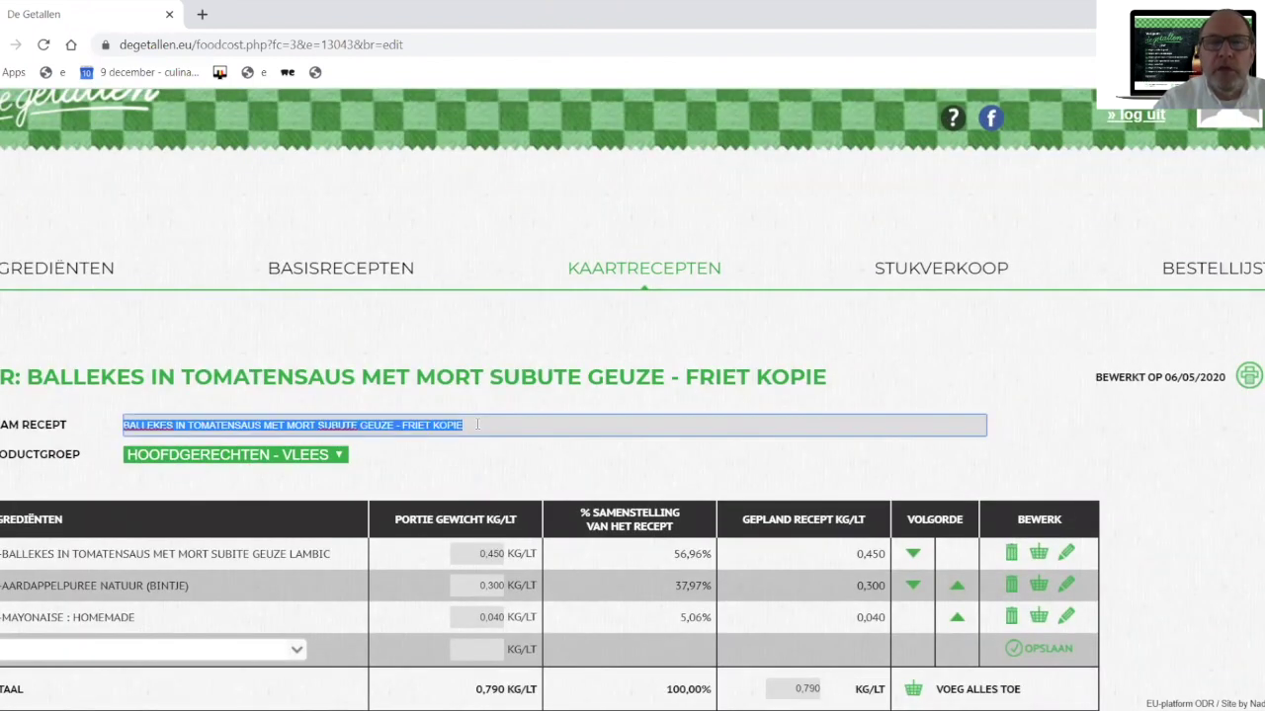
pyautogui.click(477, 424)
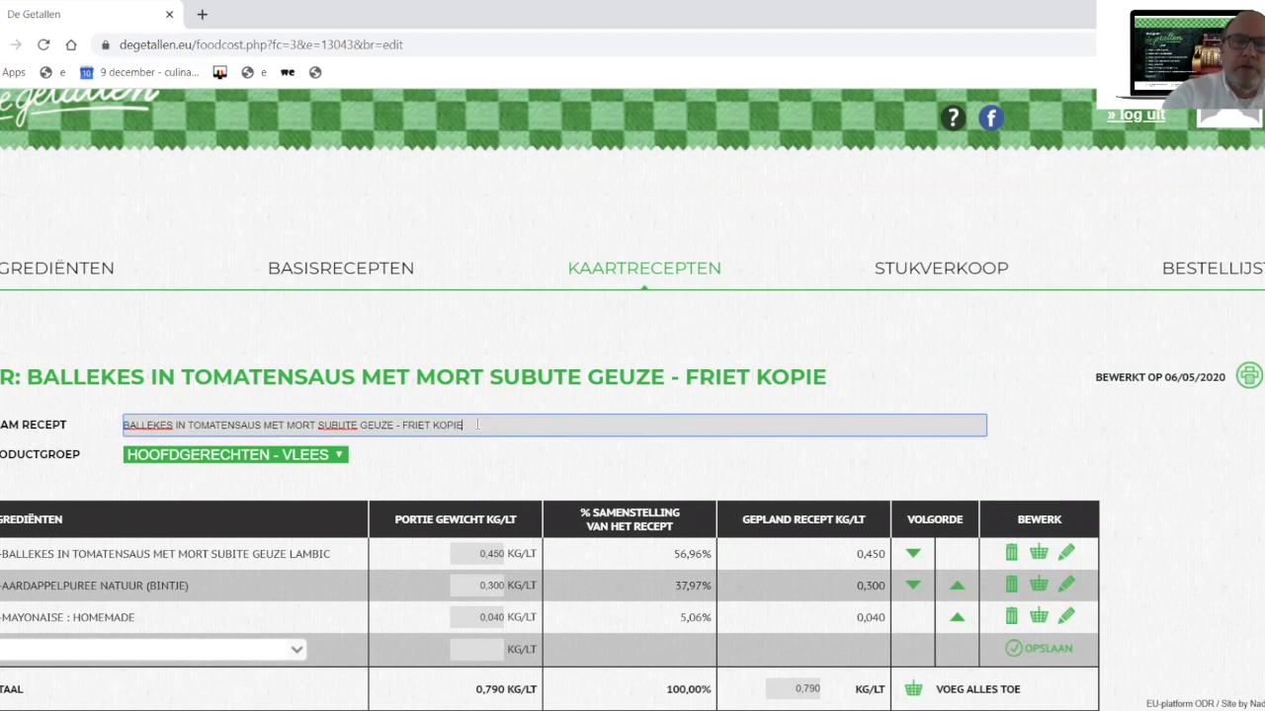
pyautogui.press('BackSpace')
pyautogui.press('BackSpace')
pyautogui.press('BackSpace')
pyautogui.press('BackSpace')
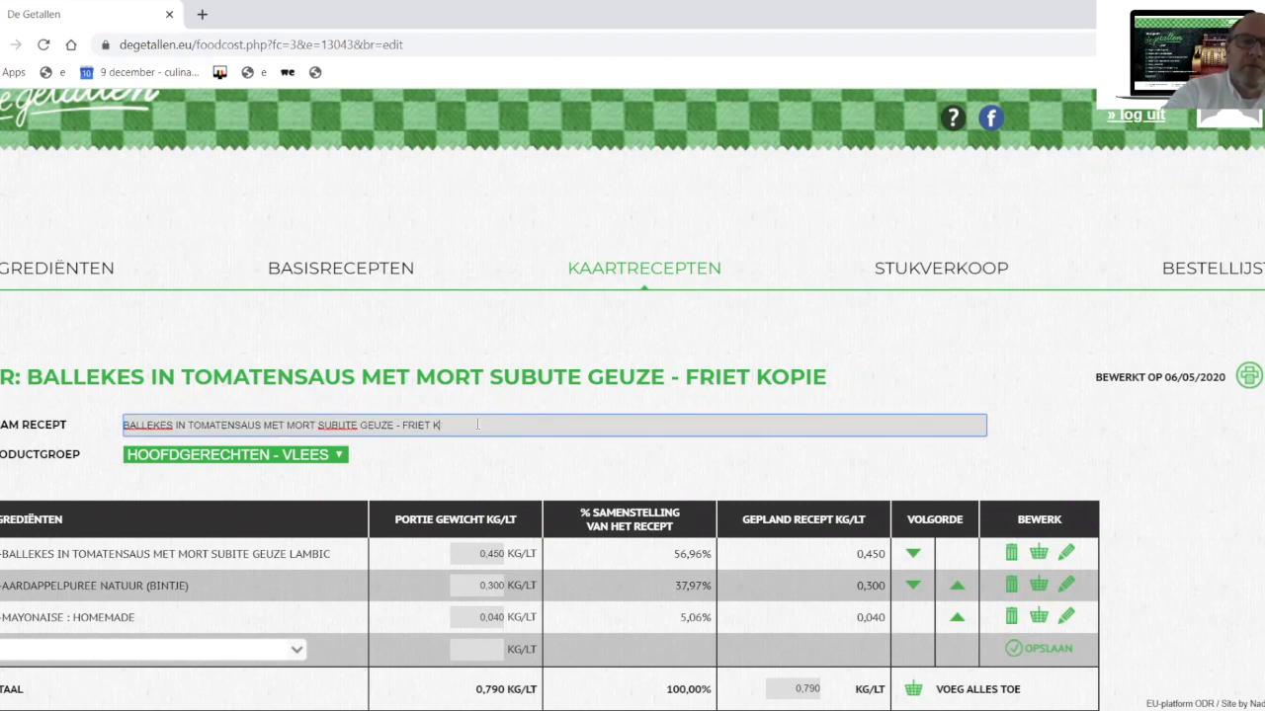
pyautogui.press('BackSpace')
pyautogui.press('BackSpace')
pyautogui.press('BackSpace')
pyautogui.press('BackSpace')
pyautogui.press('BackSpace')
pyautogui.press('BackSpace')
pyautogui.press('BackSpace')
pyautogui.write('PUREE')
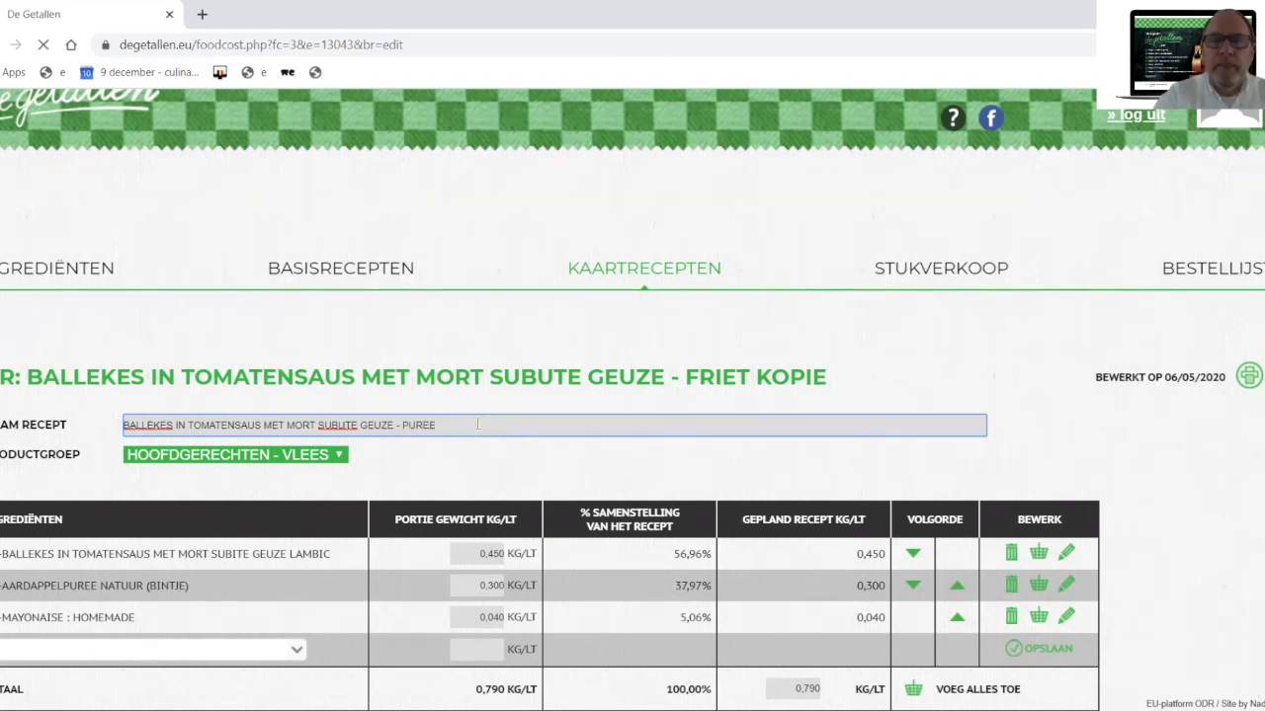
pyautogui.press('Return')
# Scale the PUREE recipe to 30 persons and add all its ingredients to the order list.
pyautogui.scroll(-2, 477, 425)
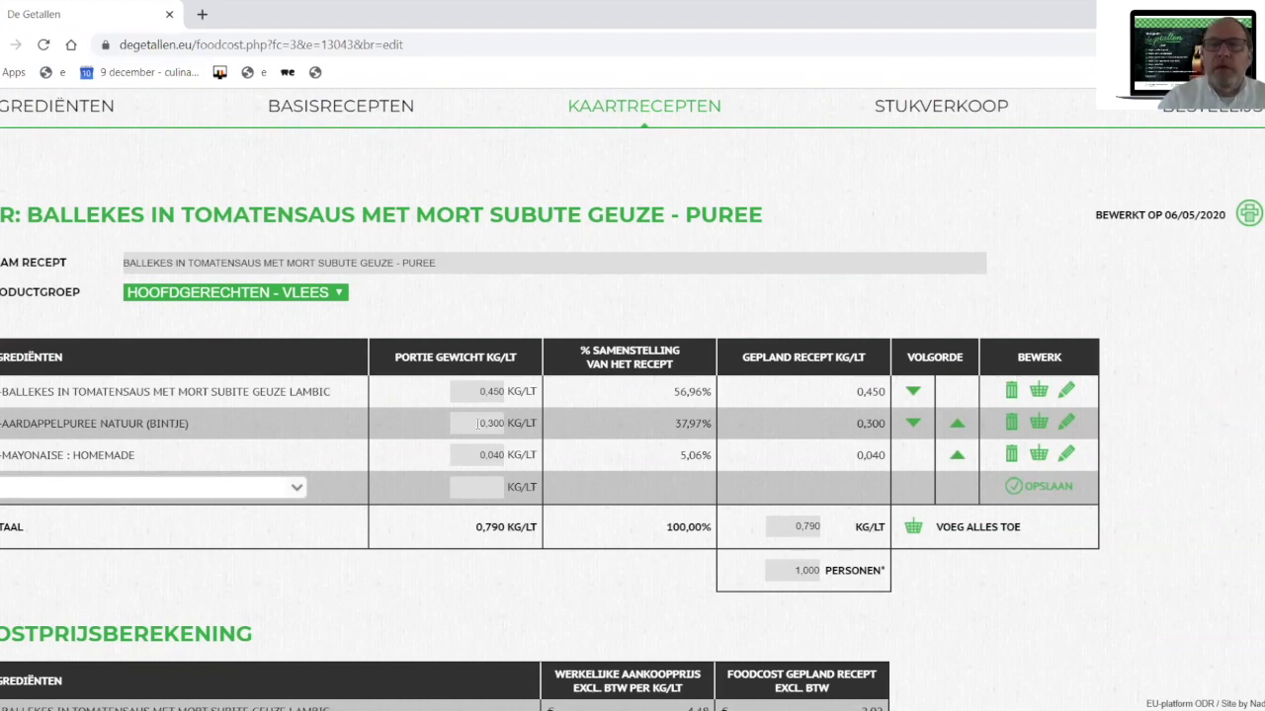
pyautogui.doubleClick(796, 570)
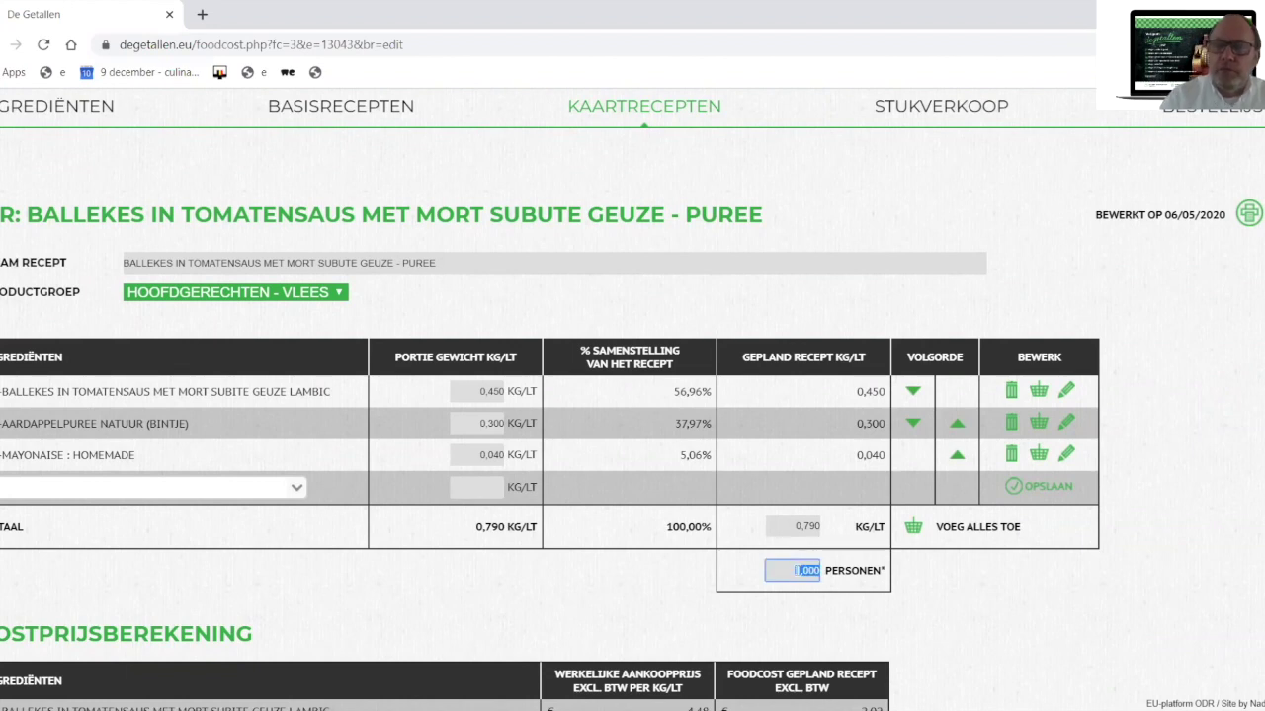
pyautogui.write('30')
pyautogui.press('Return')
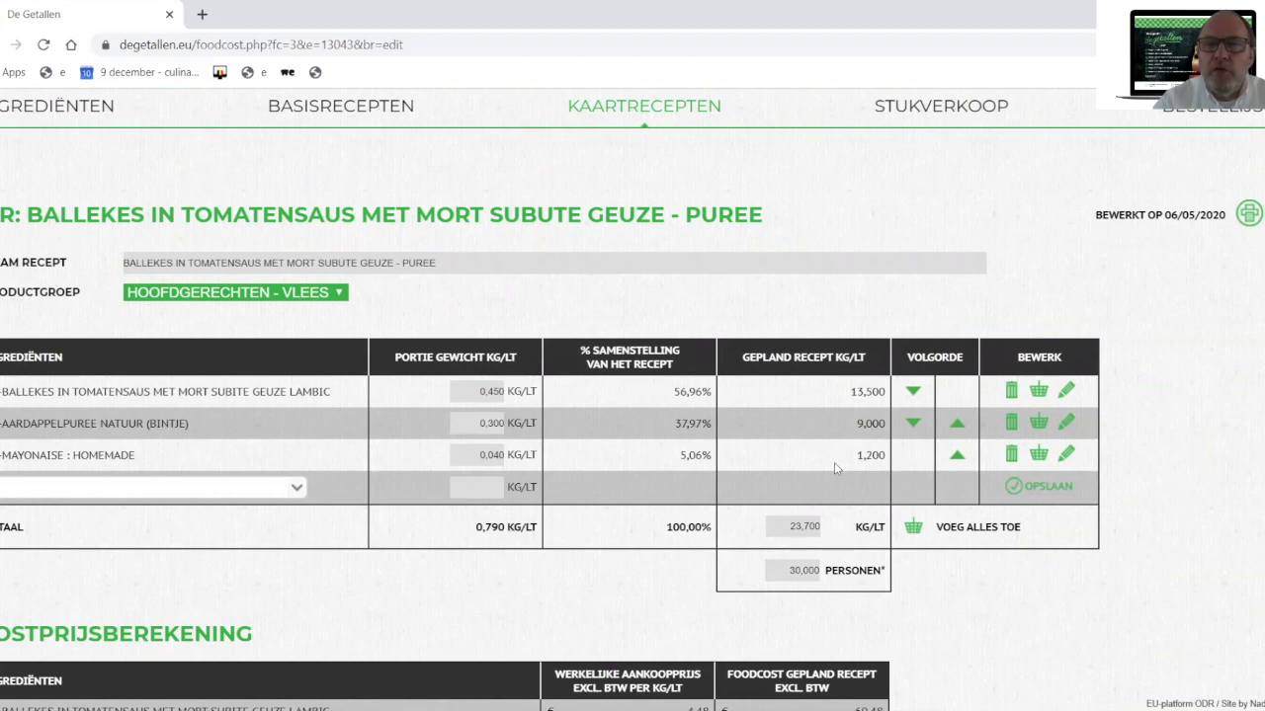
pyautogui.click(966, 532)
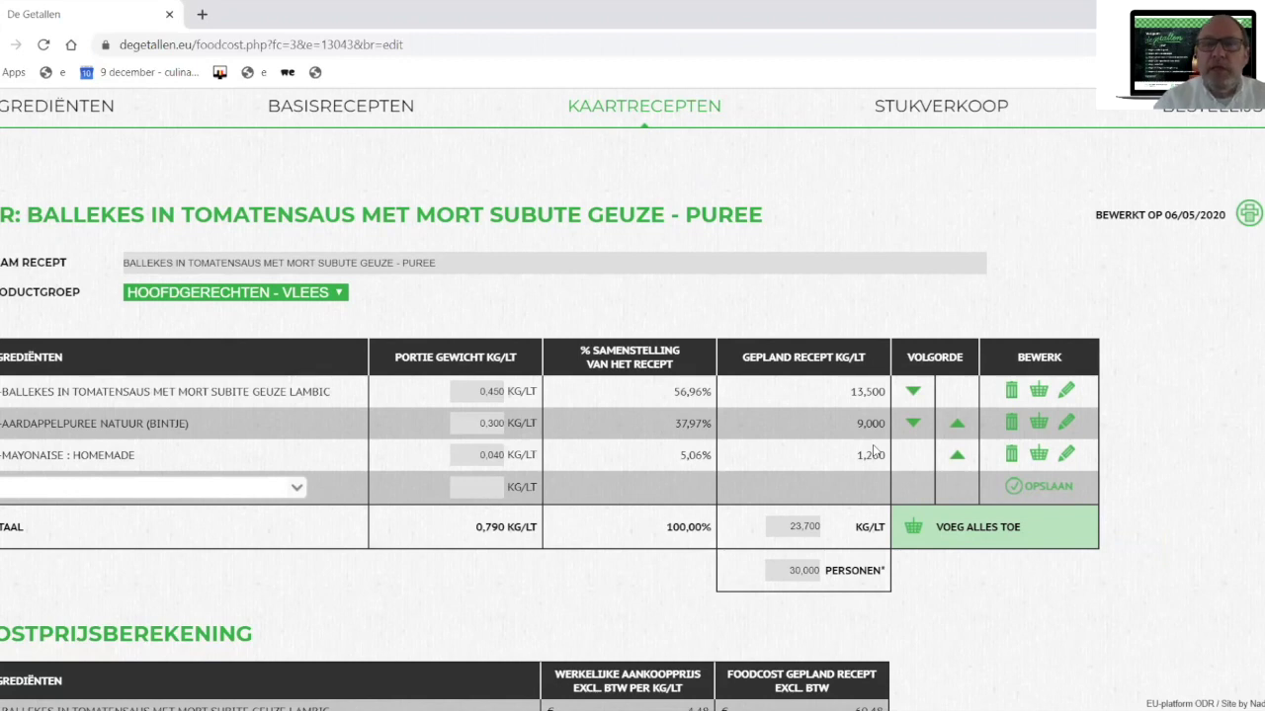
pyautogui.click(986, 528)
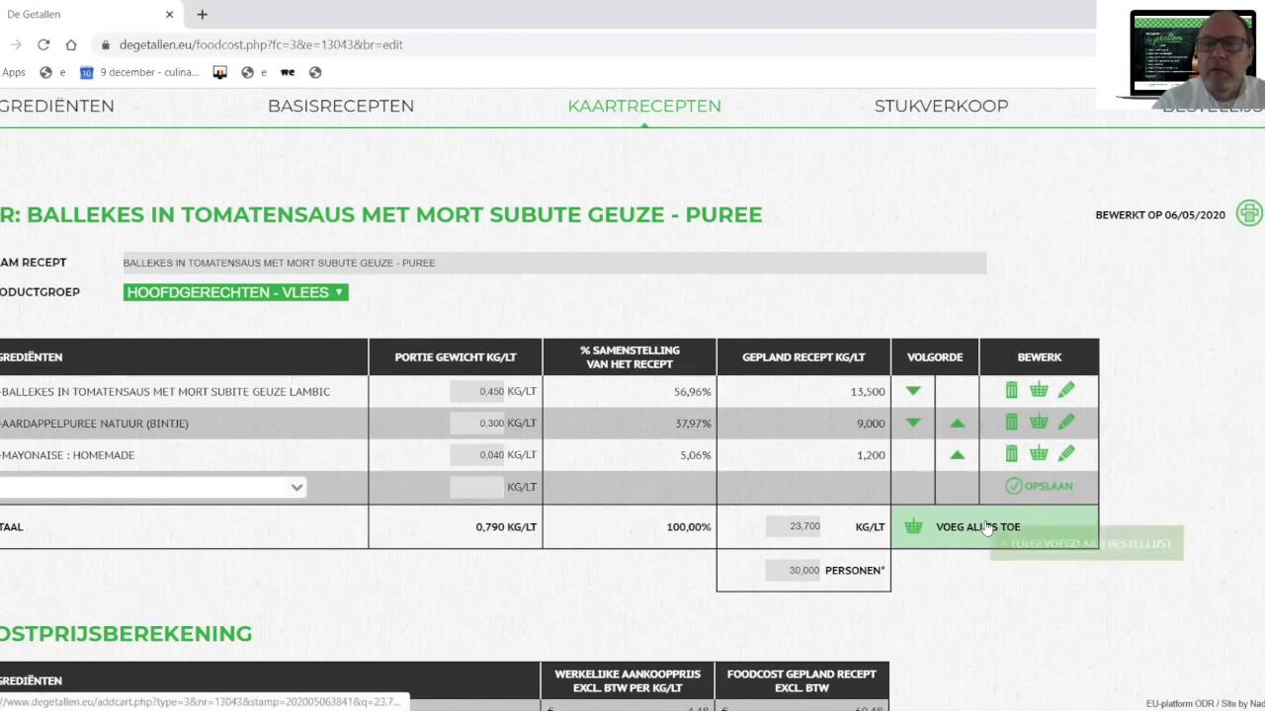
# Open the TEST order list and review the order units and quantities per ingredient.
pyautogui.scroll(2, 1024, 182)
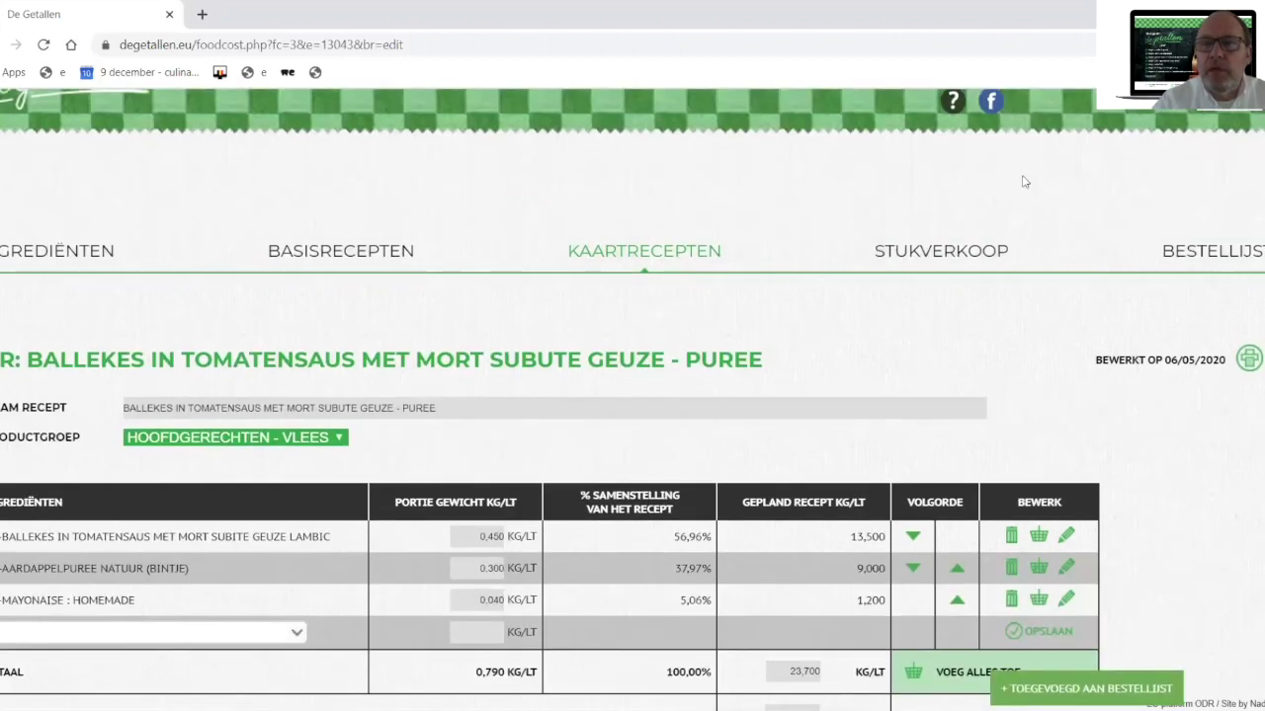
pyautogui.click(1228, 257)
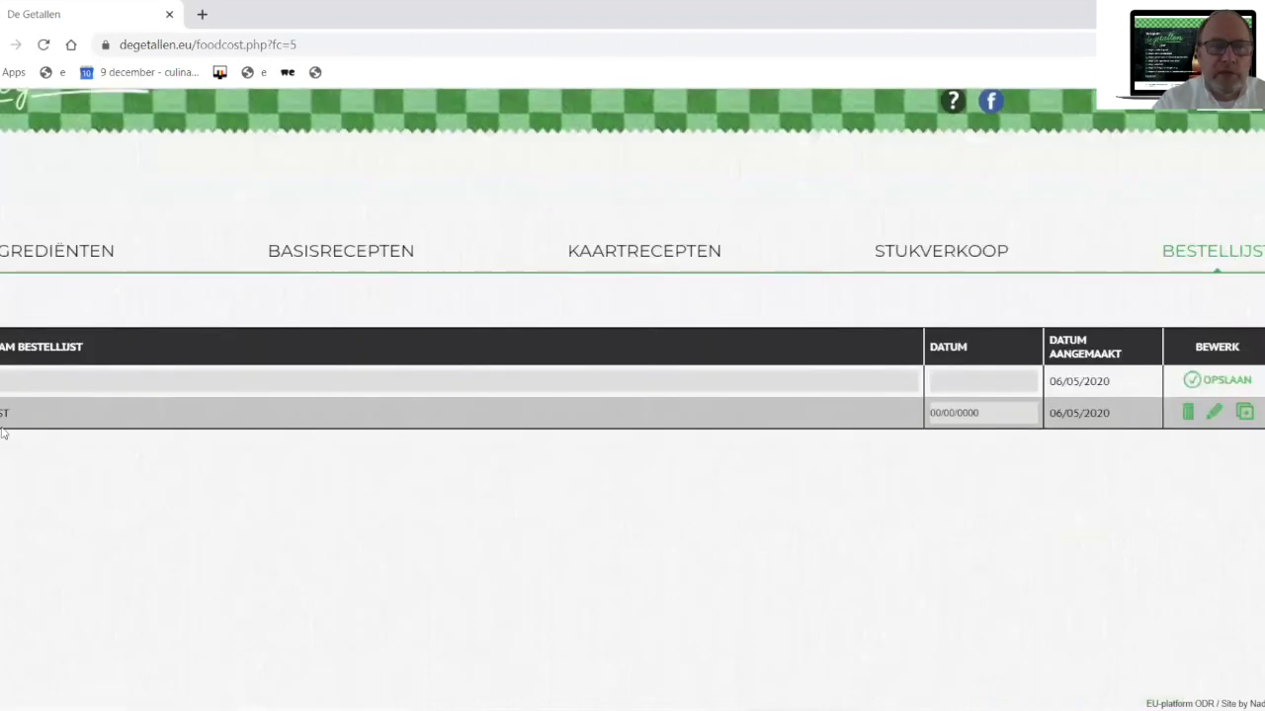
pyautogui.click(3, 415)
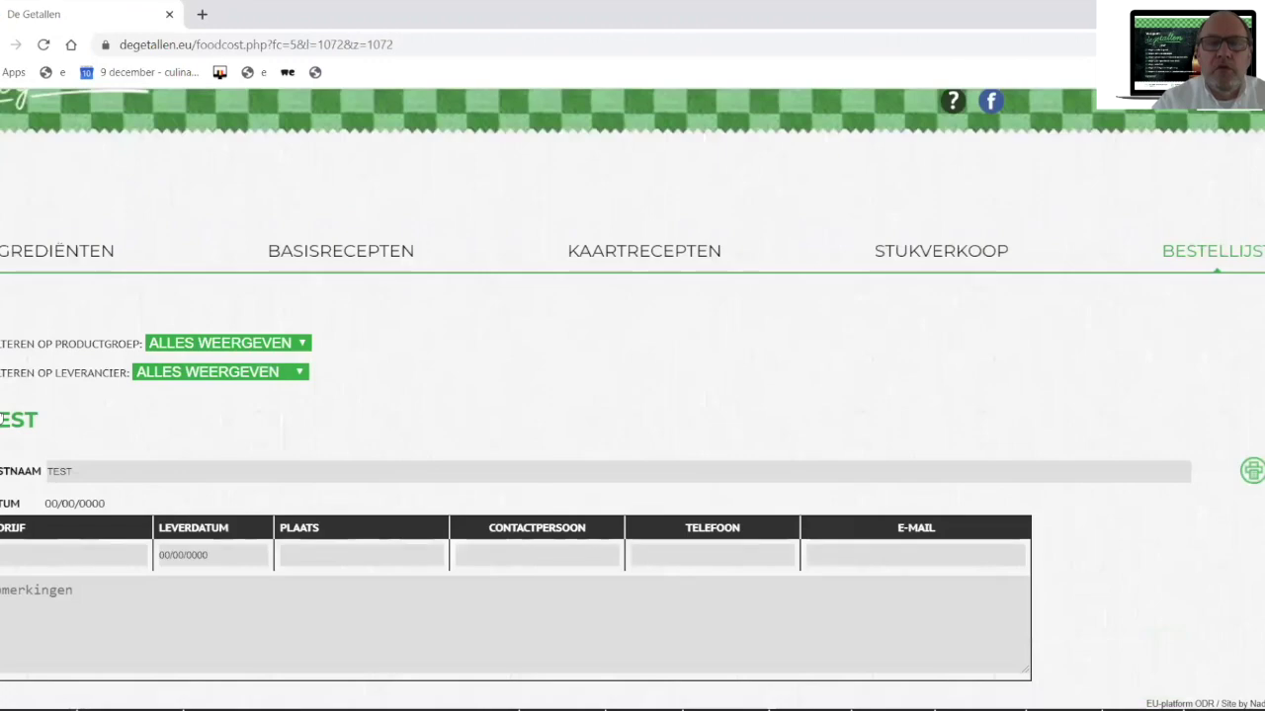
pyautogui.scroll(-10, 3, 415)
pyautogui.scroll(-1, 3, 415)
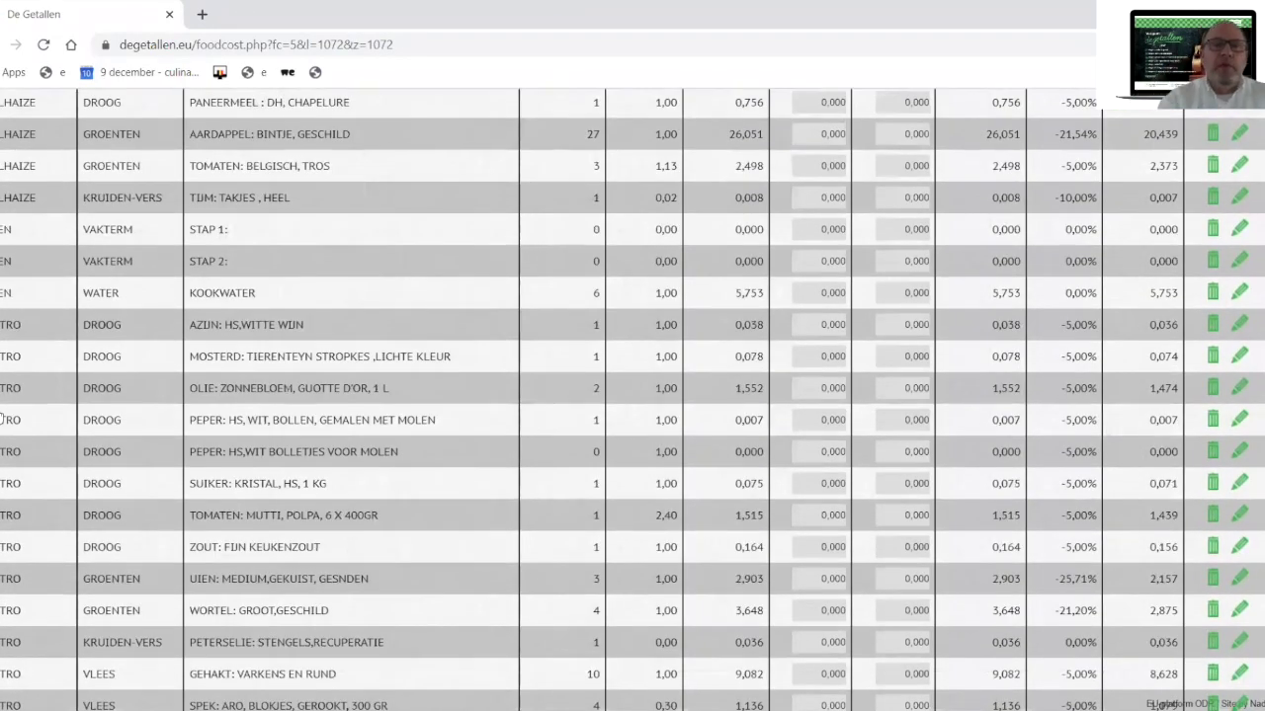
pyautogui.scroll(-1, 2, 419)
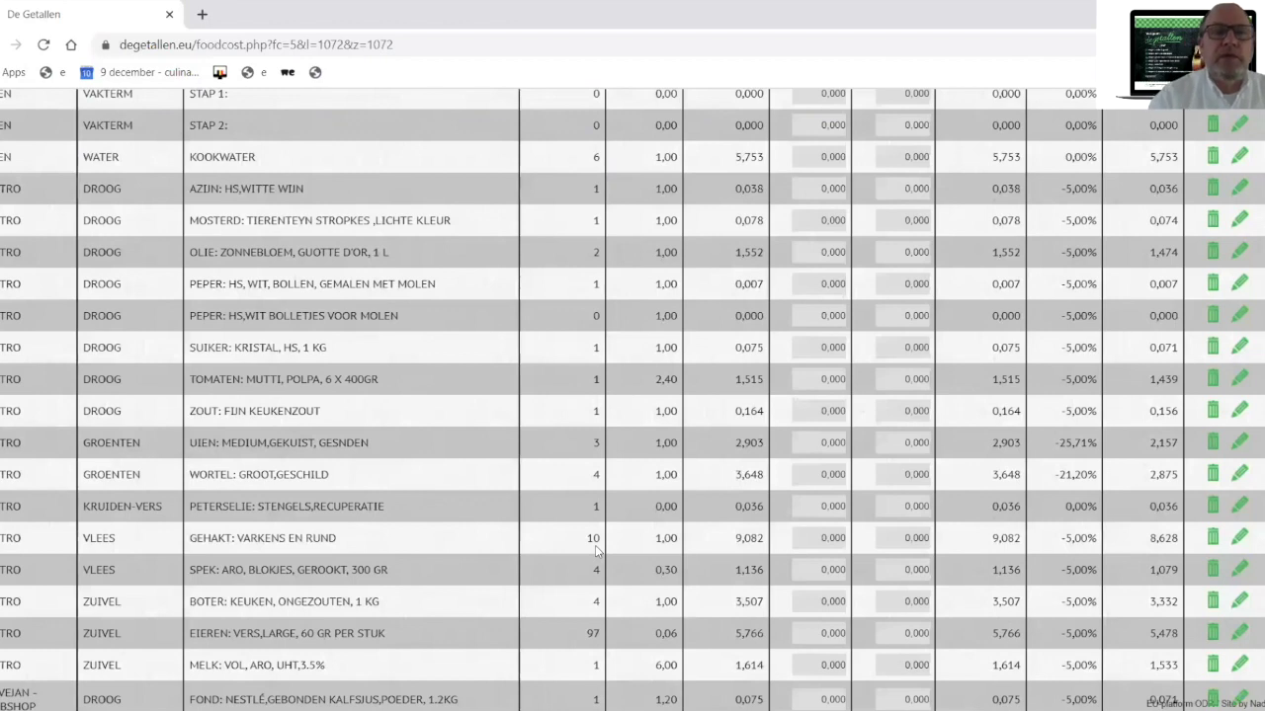
pyautogui.scroll(10, 596, 550)
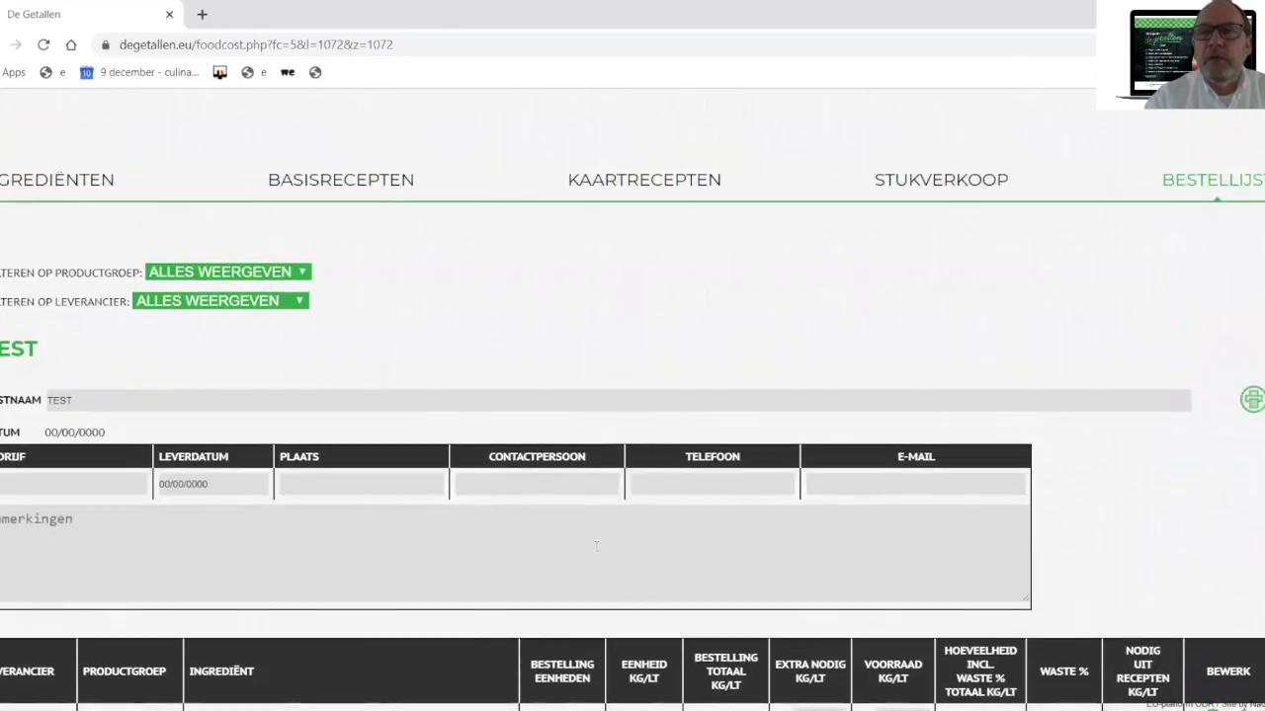
# Filter the TEST order list by product group GROENTEN and view the listed vegetables.
pyautogui.click(307, 275)
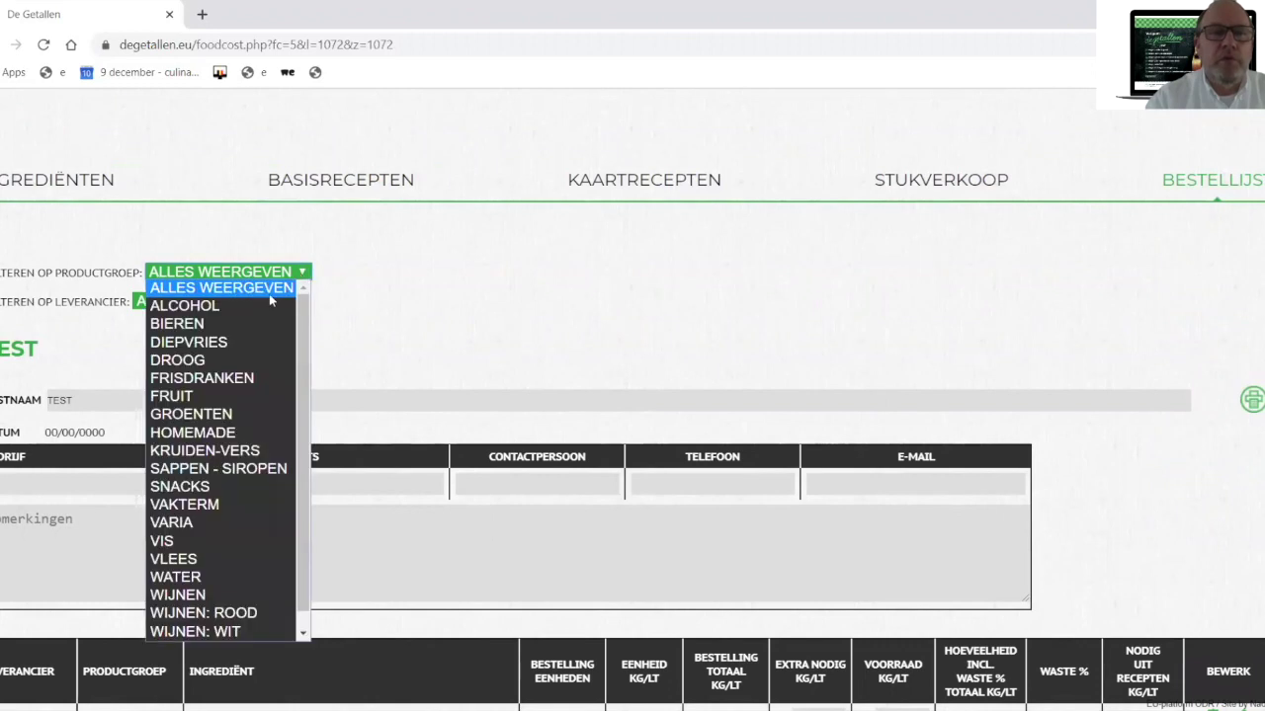
pyautogui.click(218, 416)
pyautogui.scroll(-2, 280, 553)
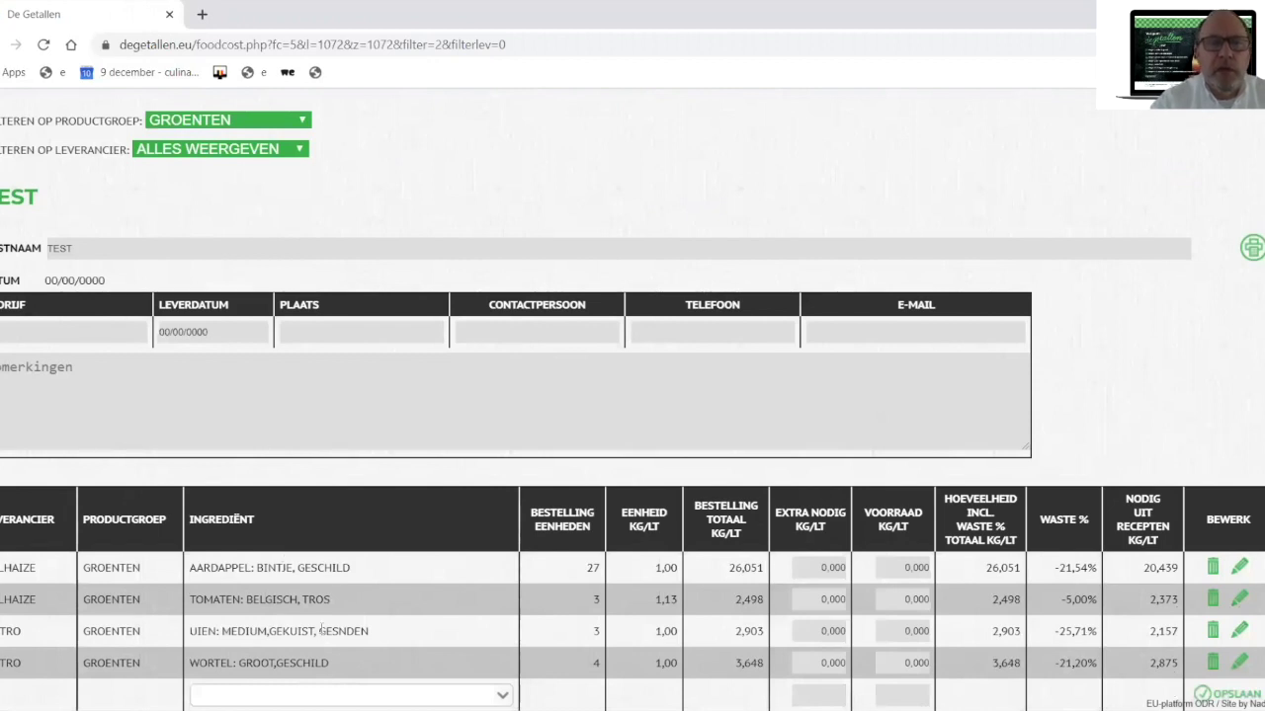
# Filter the TEST order list by supplier COLRUYT and show all product groups.
pyautogui.click(301, 148)
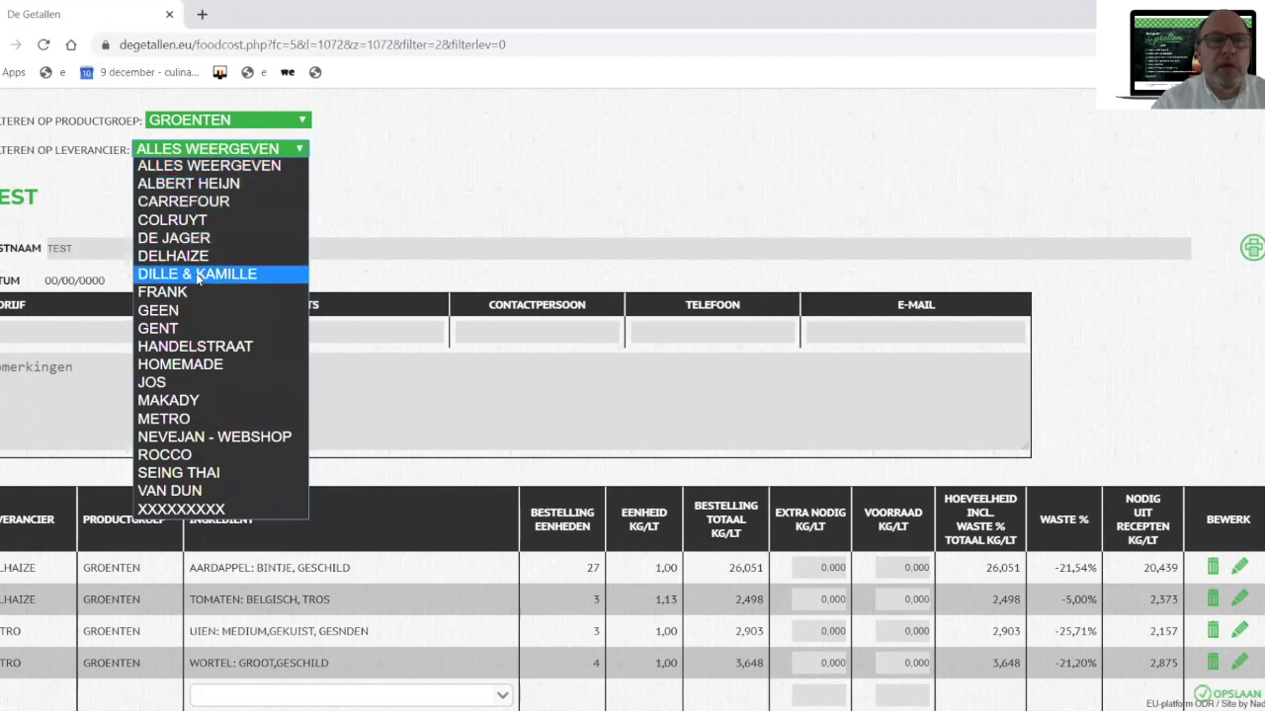
pyautogui.click(174, 224)
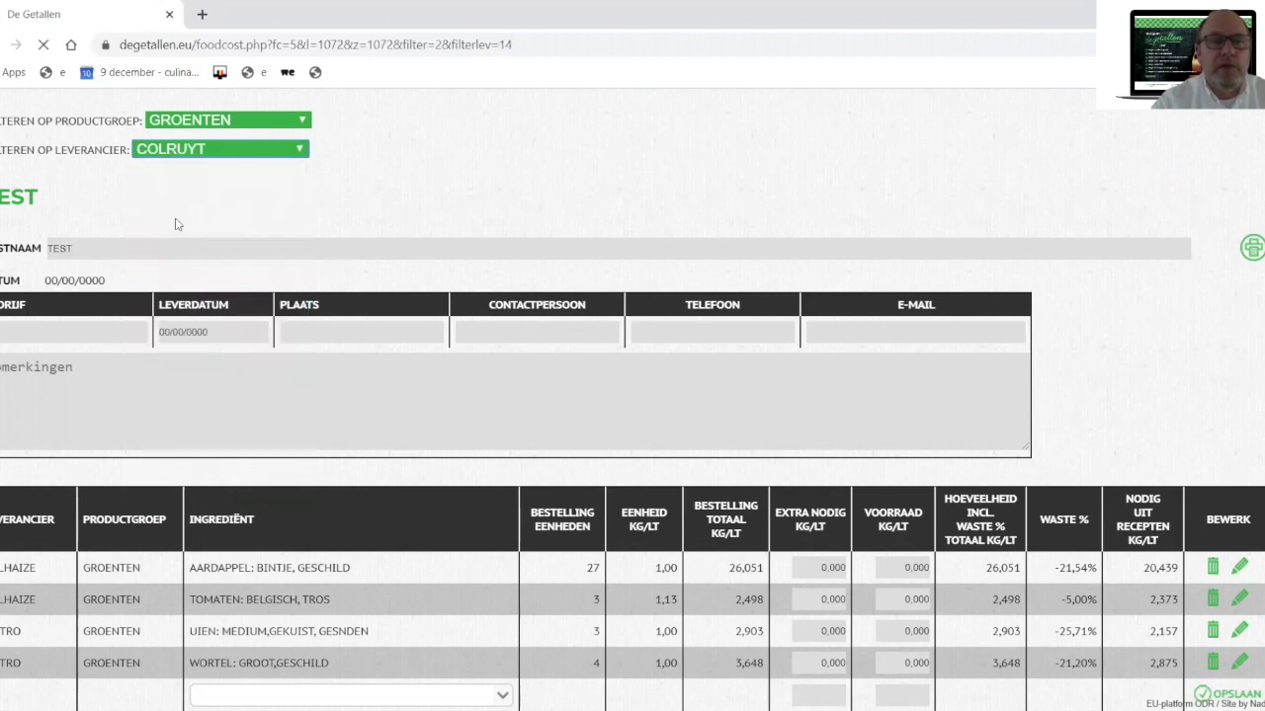
pyautogui.click(304, 168)
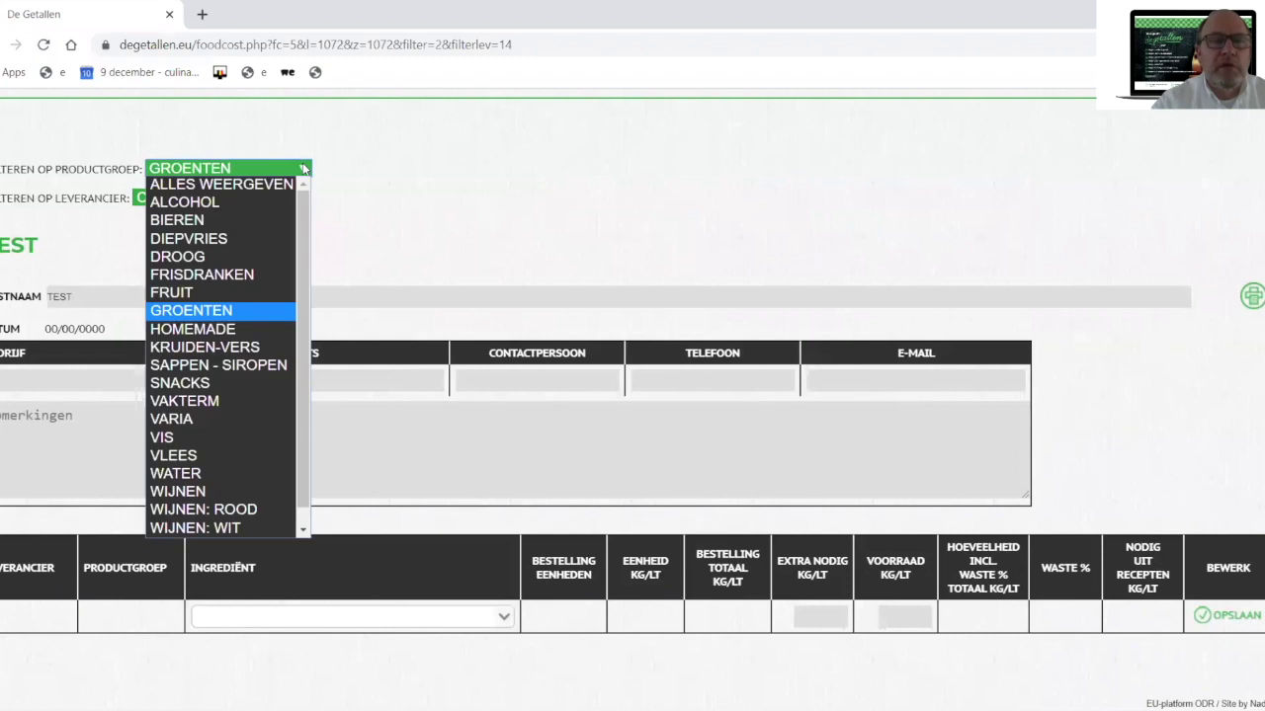
pyautogui.click(272, 186)
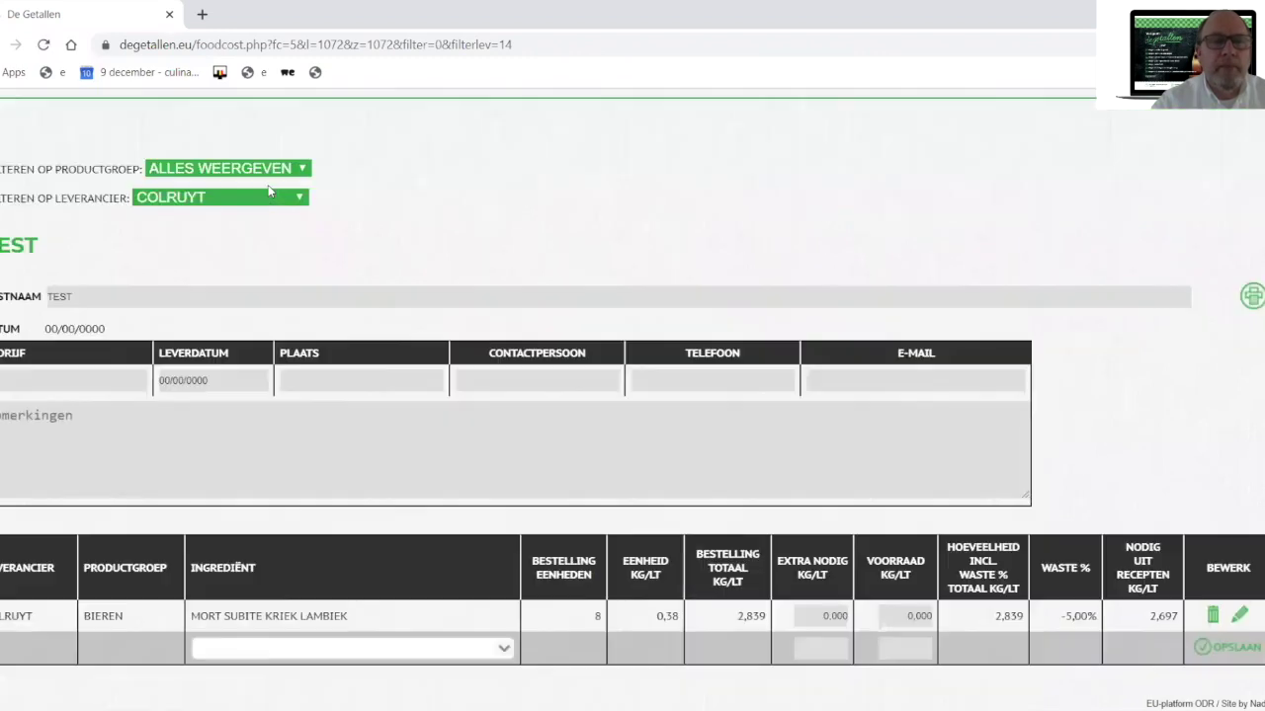
# Preview the print version of the COLRUYT order list, cancel printing and close the print page.
pyautogui.click(1252, 297)
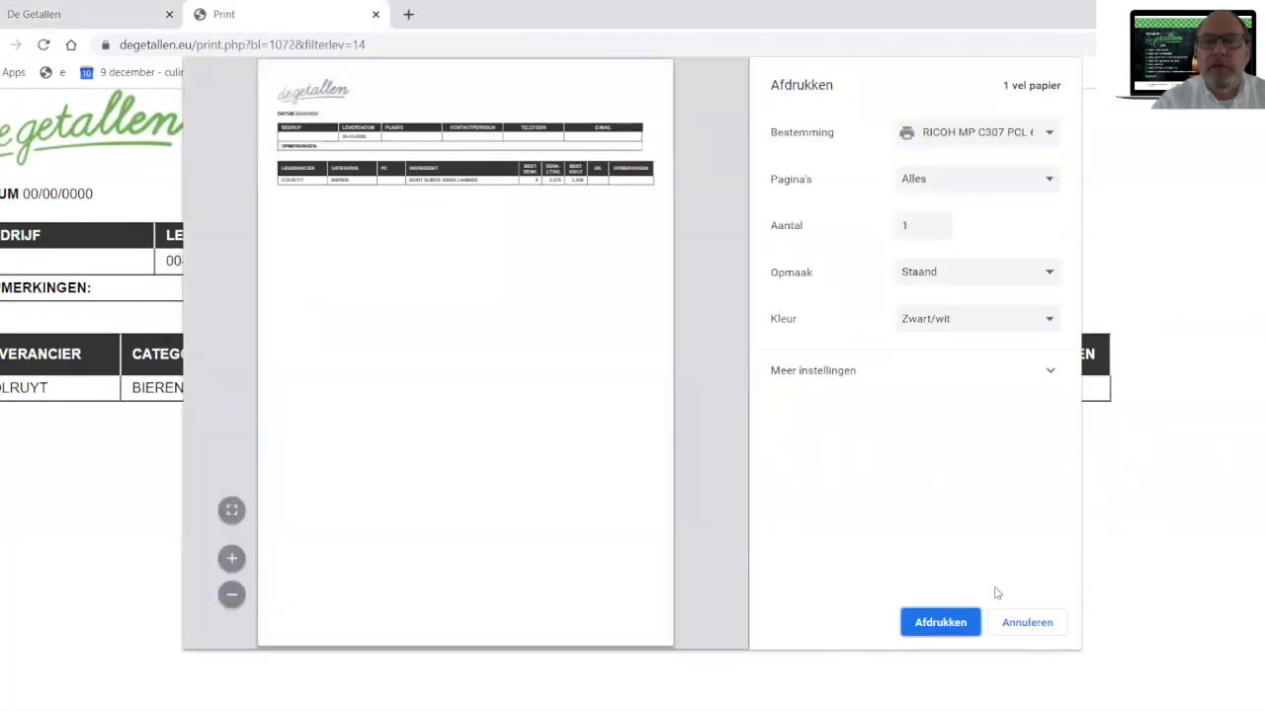
pyautogui.click(1006, 629)
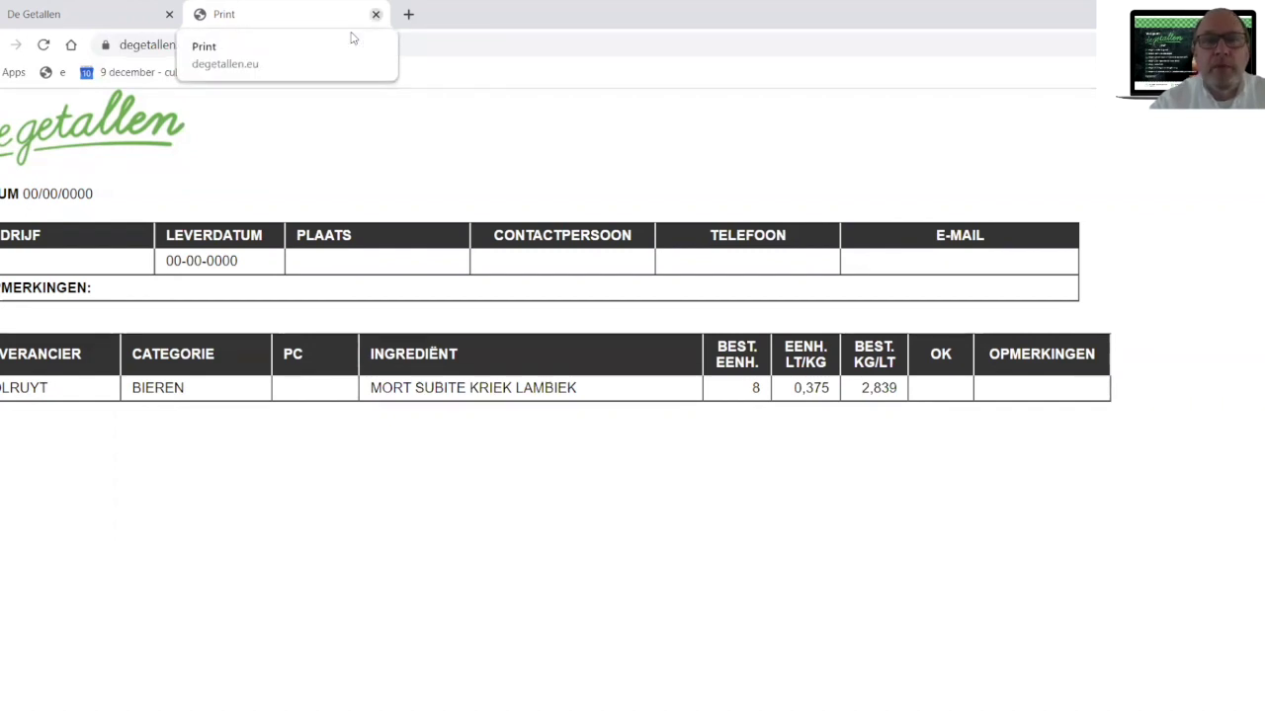
pyautogui.hotkey('ctrl', 'w')
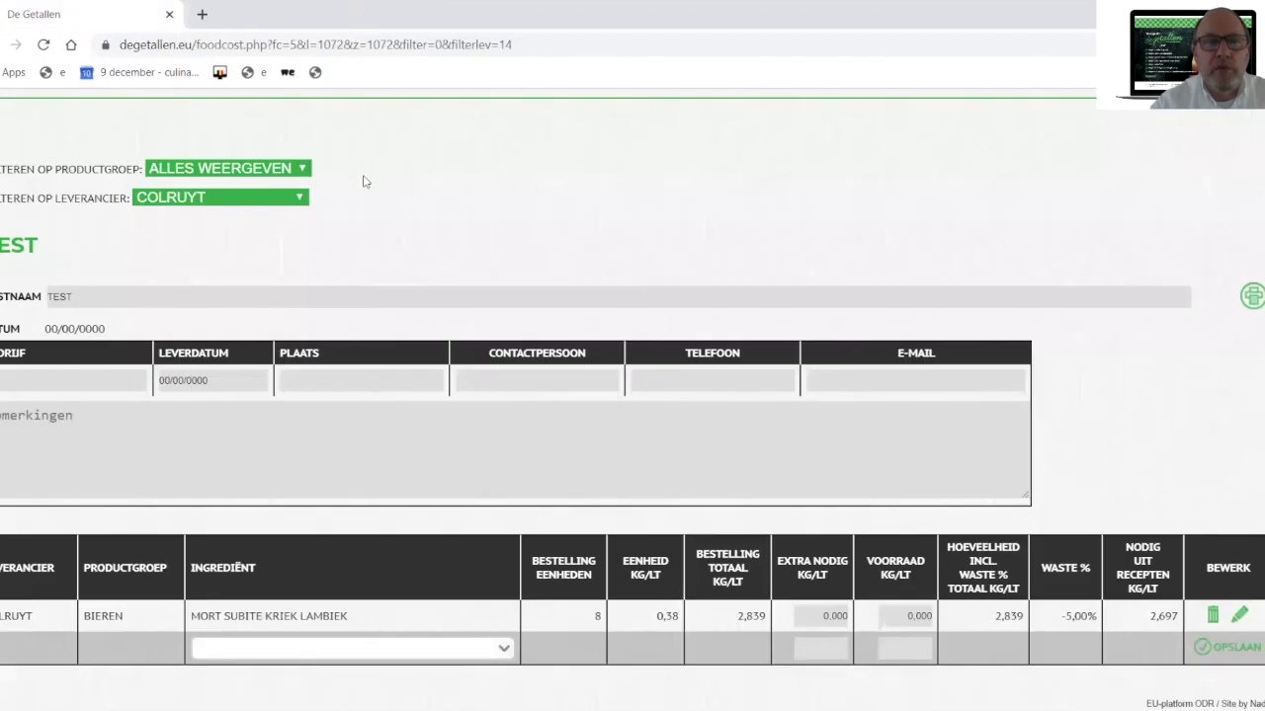
# View the piece-sale (STUKVERKOOP) overview and the basic recipes (BASISRECEPTEN) overview.
pyautogui.scroll(5, 363, 180)
pyautogui.click(943, 321)
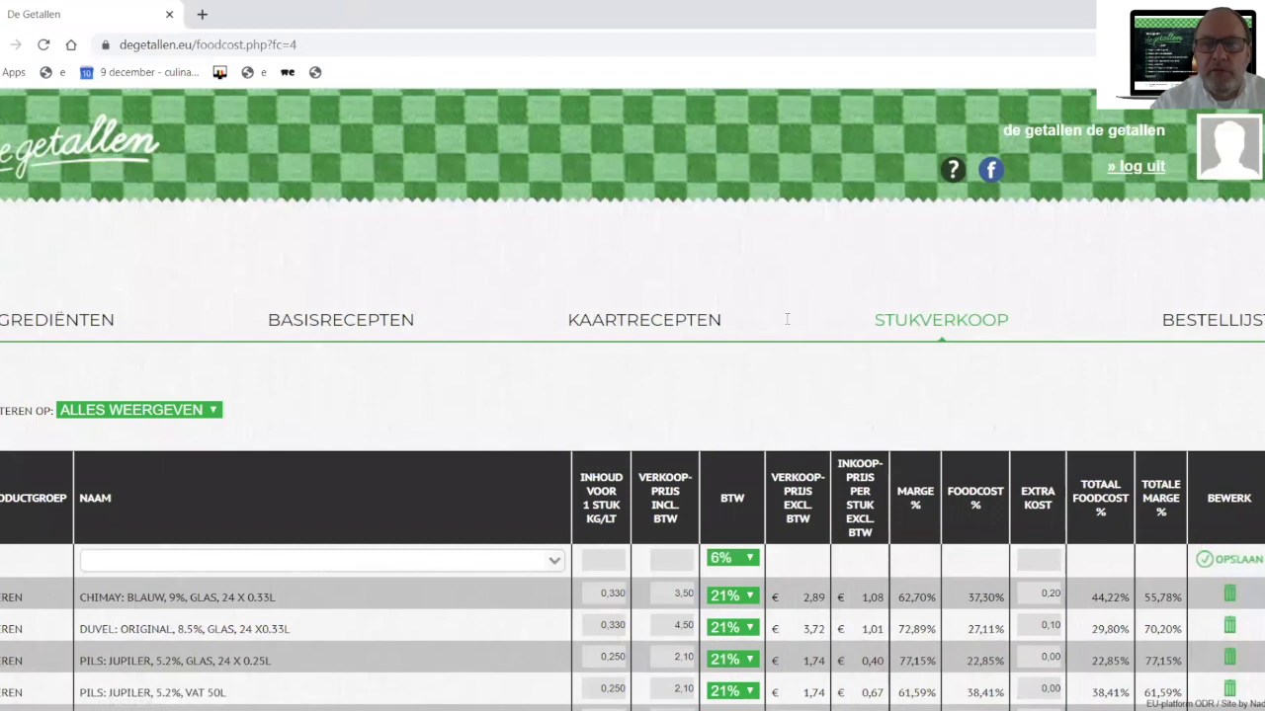
pyautogui.click(379, 327)
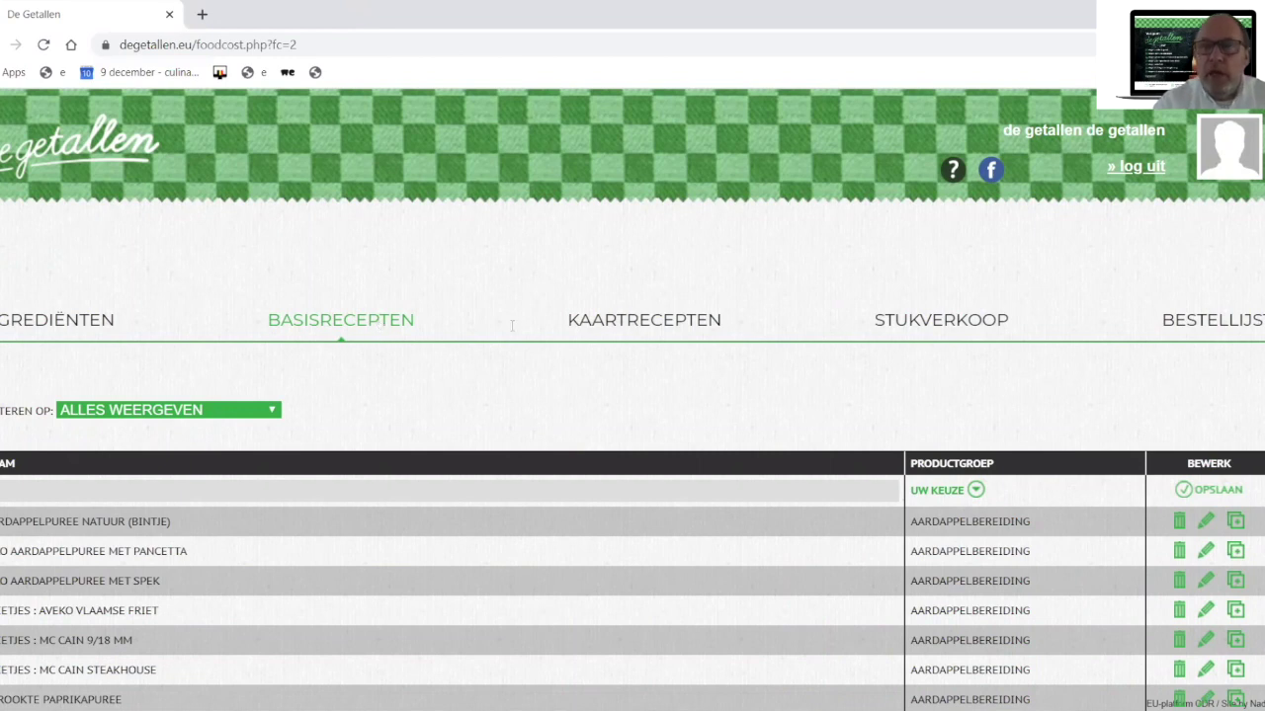
# Reopen the unfiltered TEST order list and locate the GEHAKT: VARKENS EN RUND ingredient.
pyautogui.click(1222, 322)
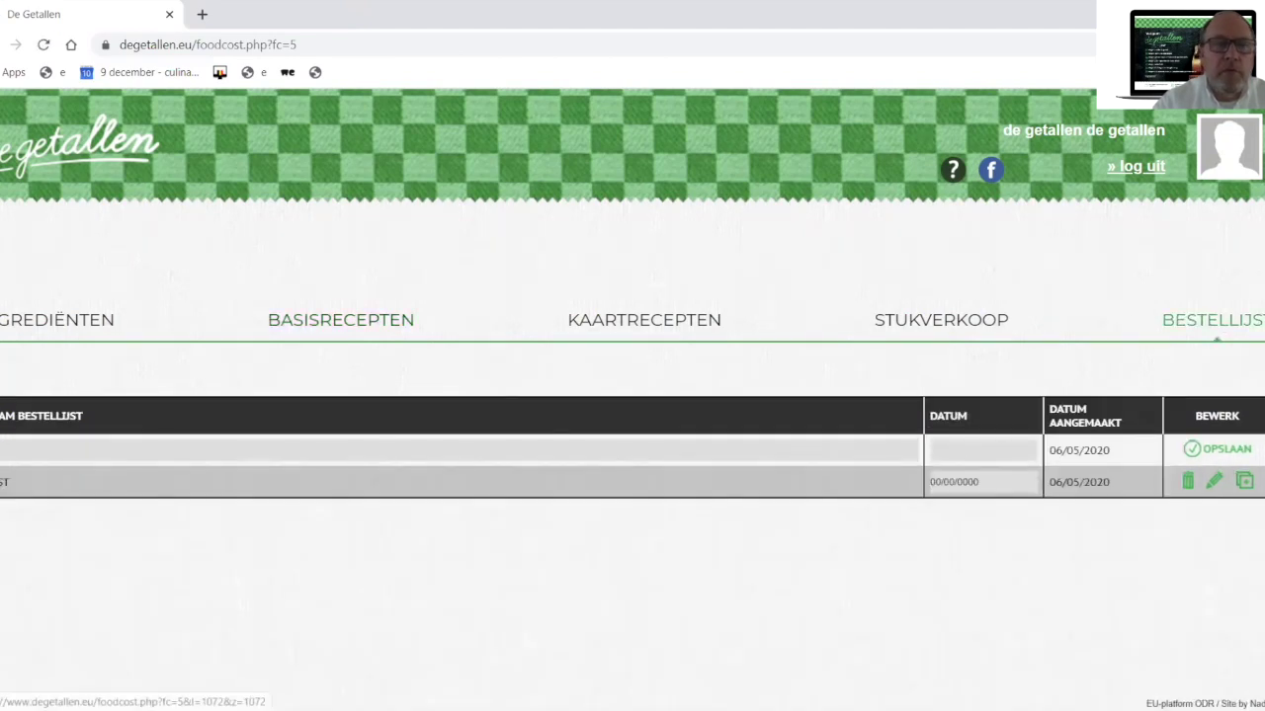
pyautogui.click(4, 483)
pyautogui.scroll(-12, 351, 540)
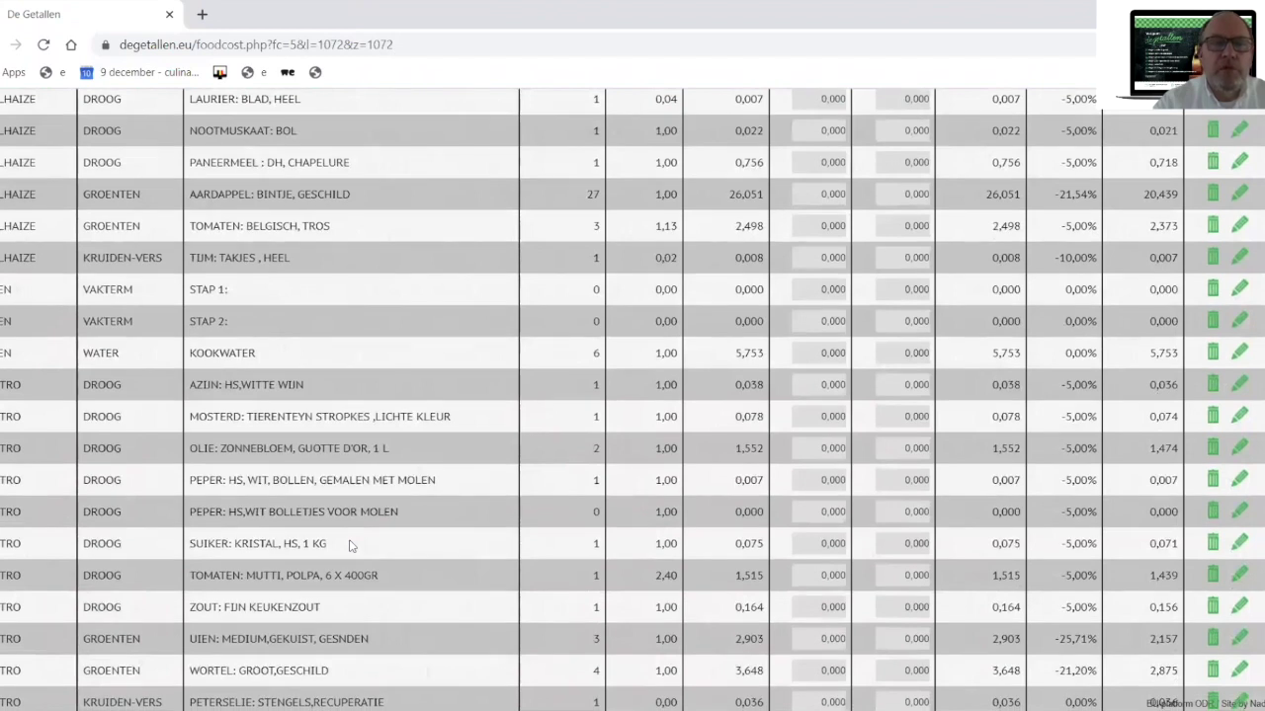
pyautogui.scroll(-1, 349, 545)
pyautogui.scroll(-1, 349, 545)
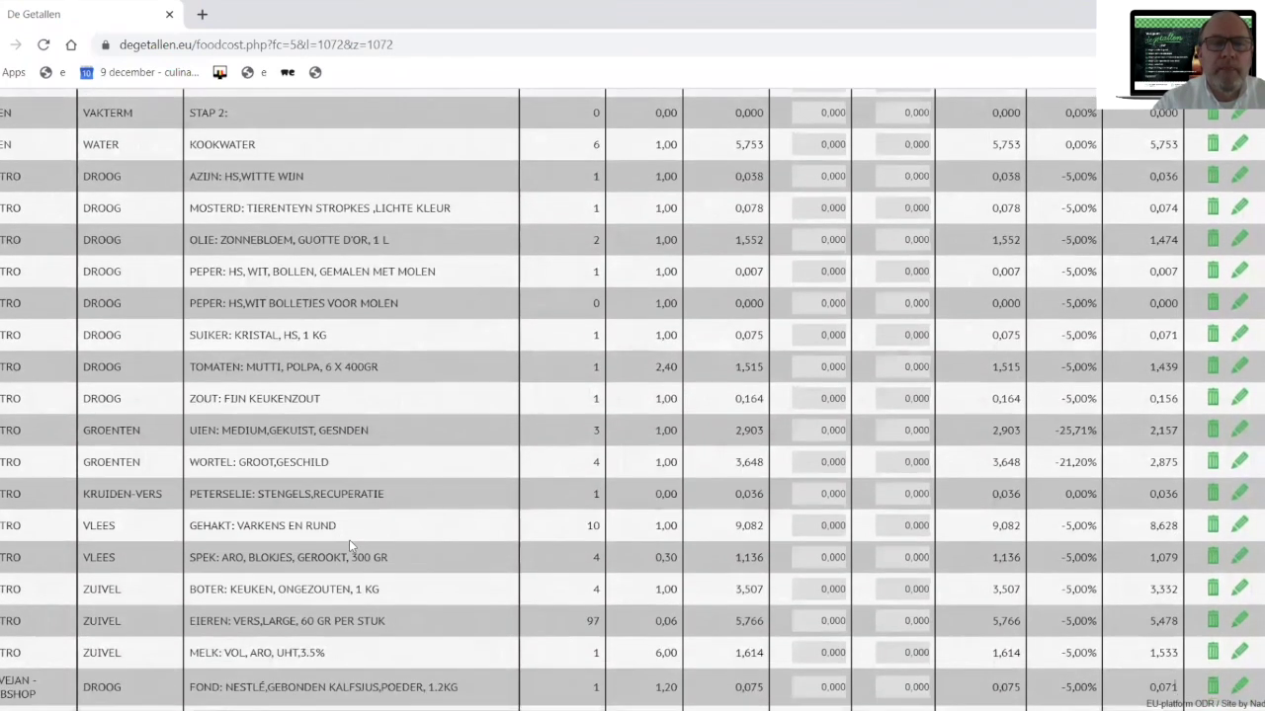
# For GEHAKT: VARKENS EN RUND, set the stock to 2 kg/lt and the extra needed quantity to 5 kg/lt.
pyautogui.doubleClick(895, 527)
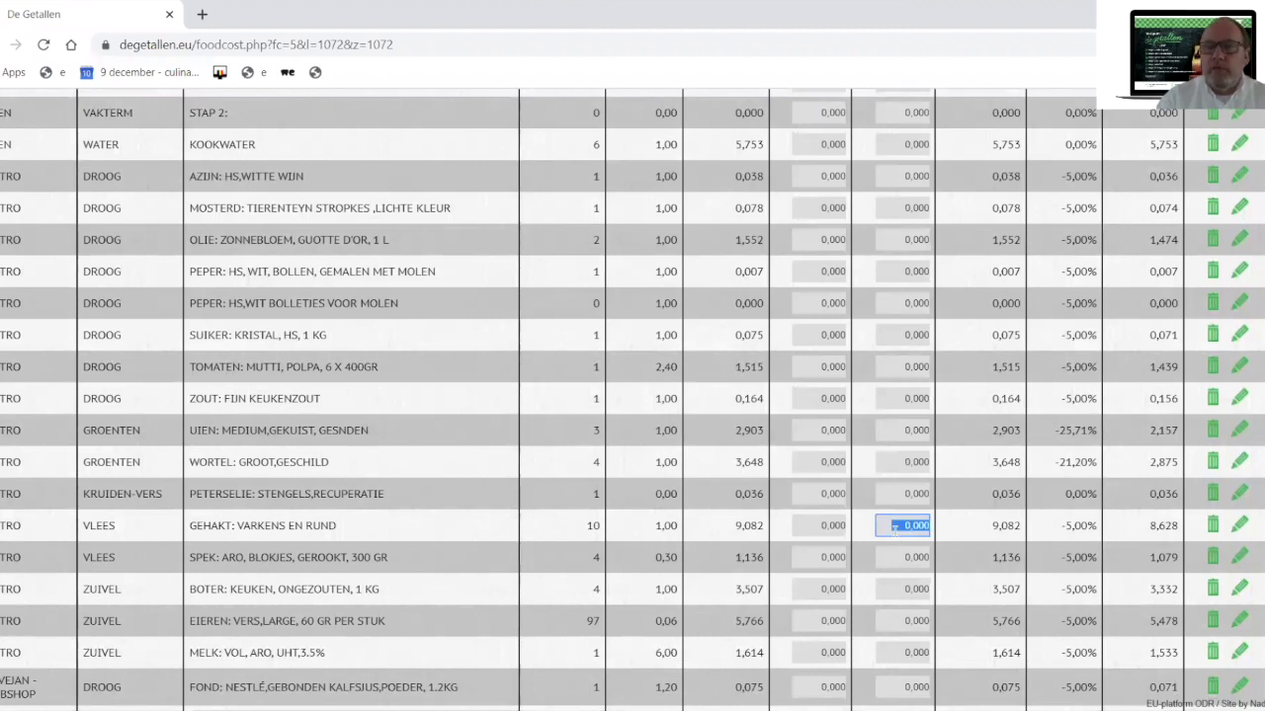
pyautogui.write('2')
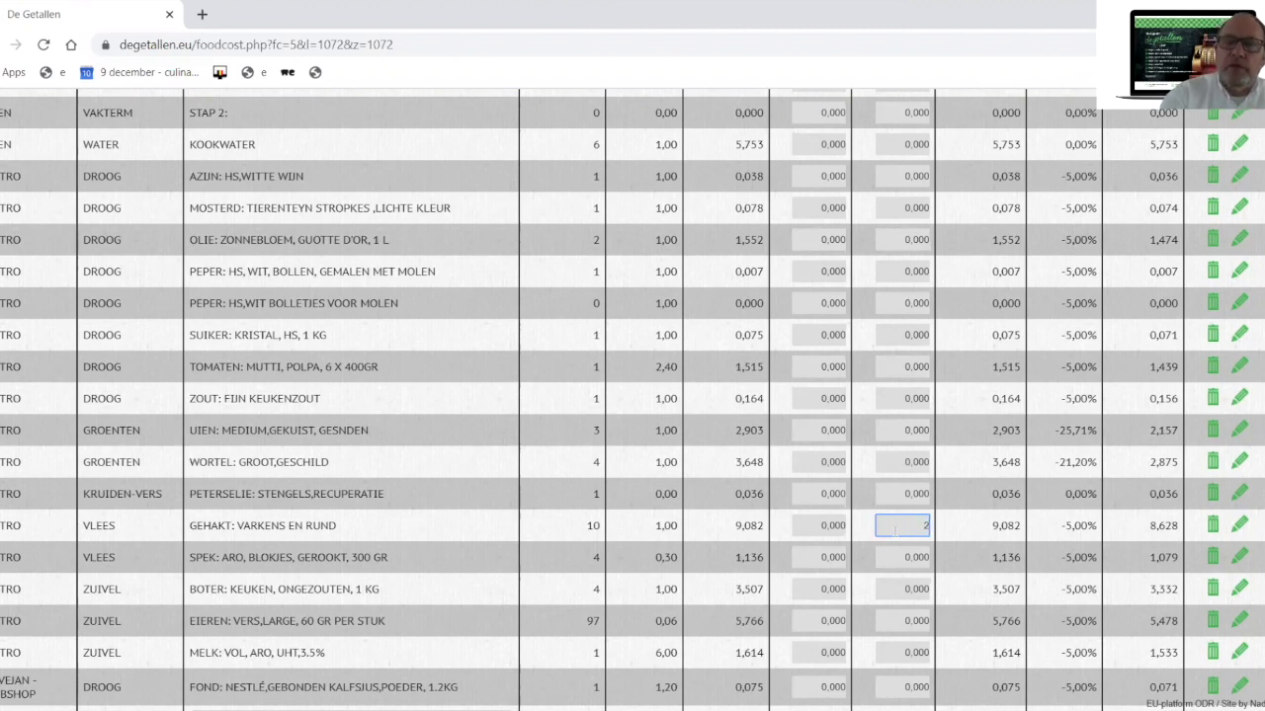
pyautogui.press('Return')
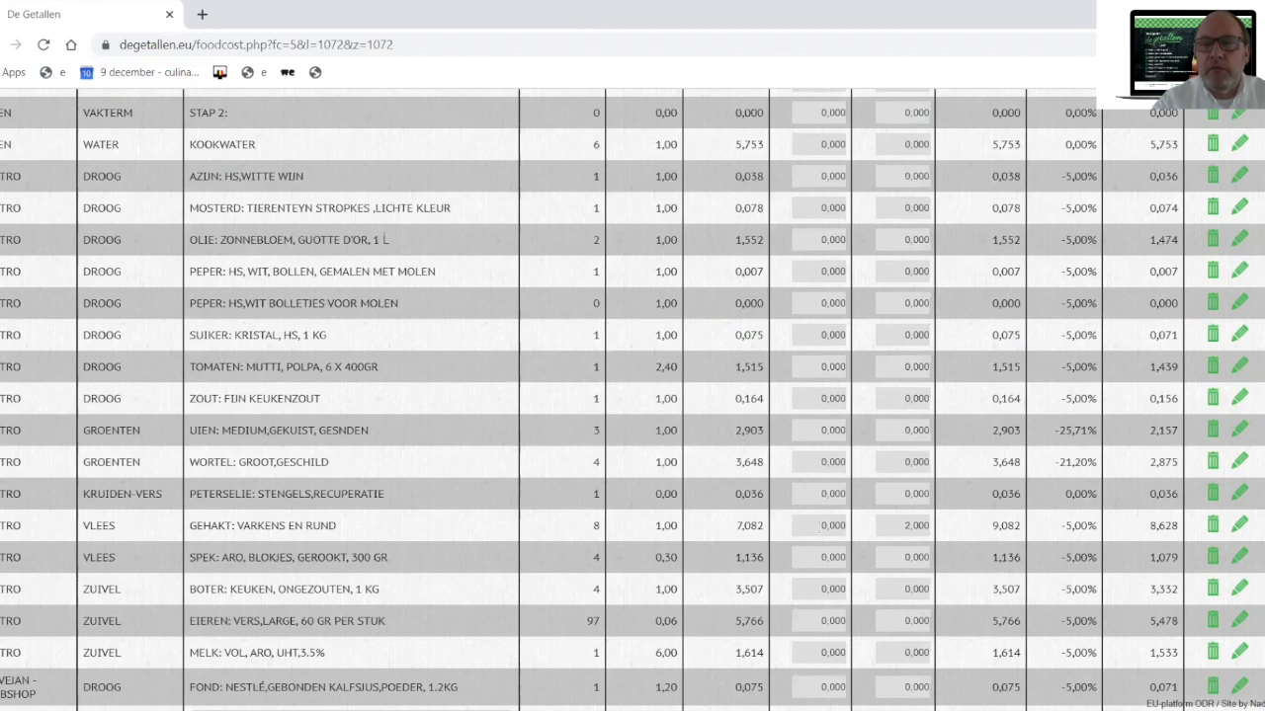
pyautogui.click(810, 526)
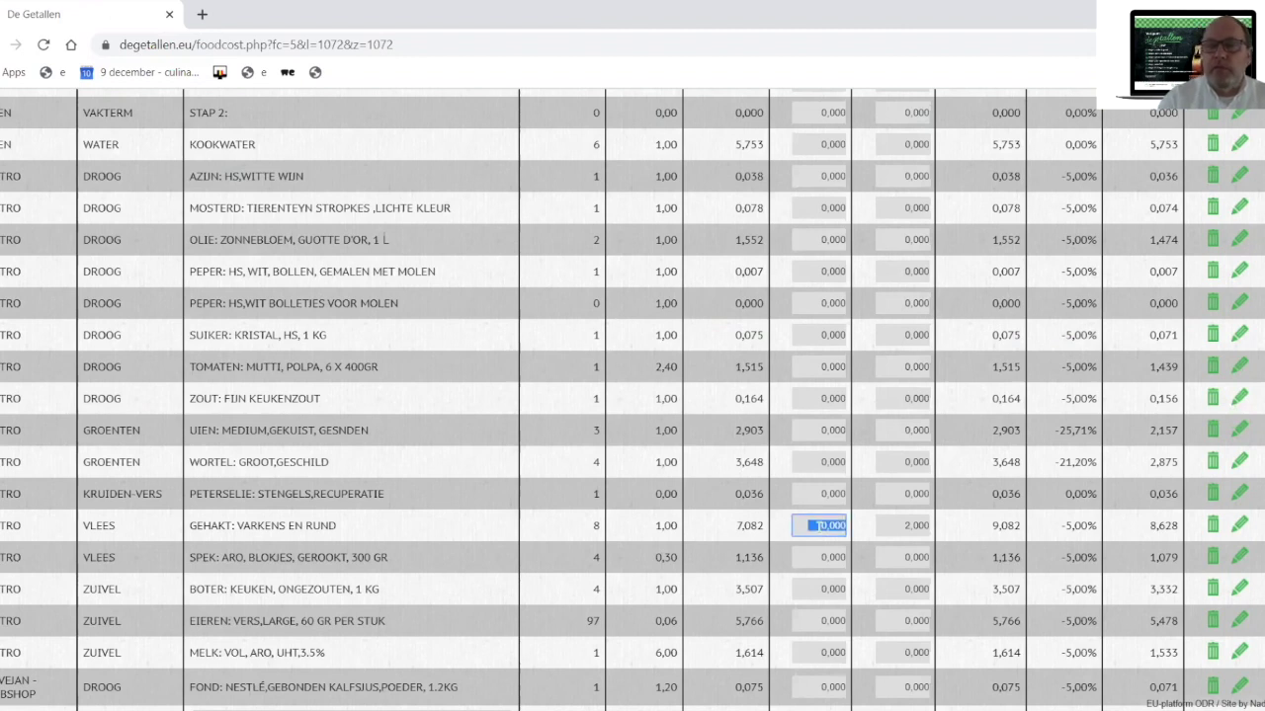
pyautogui.write('5')
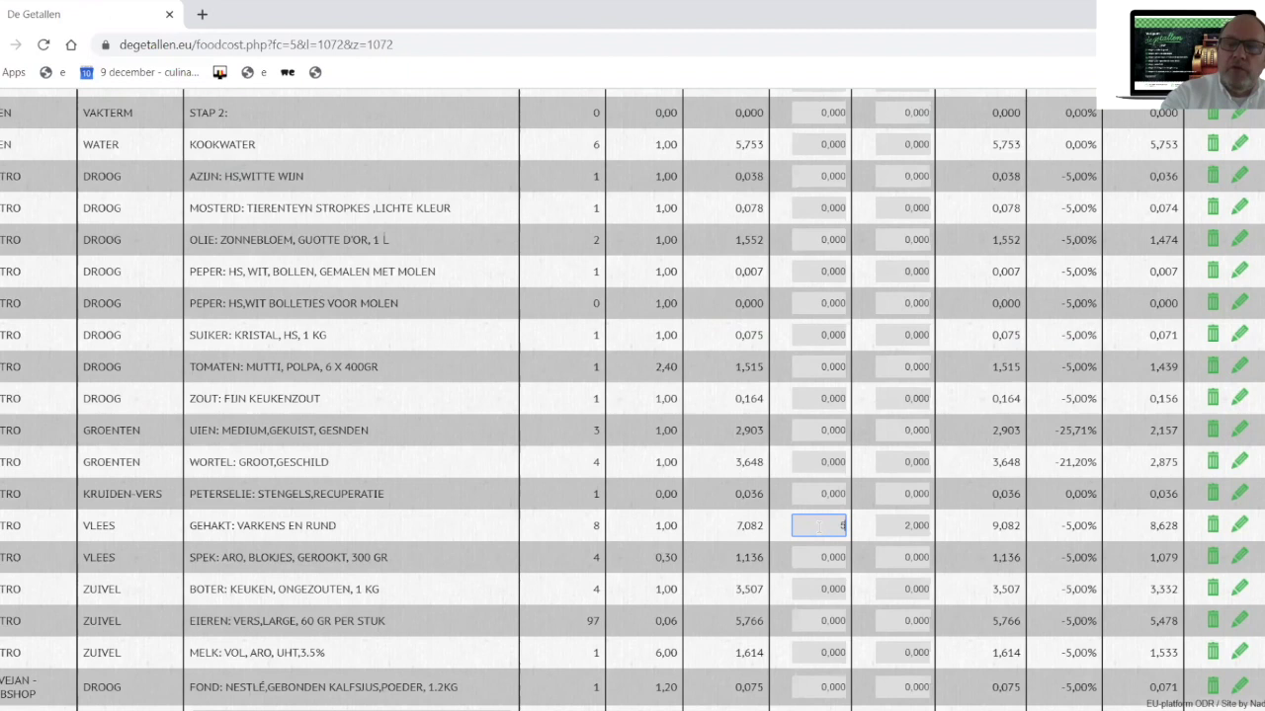
pyautogui.press('Return')
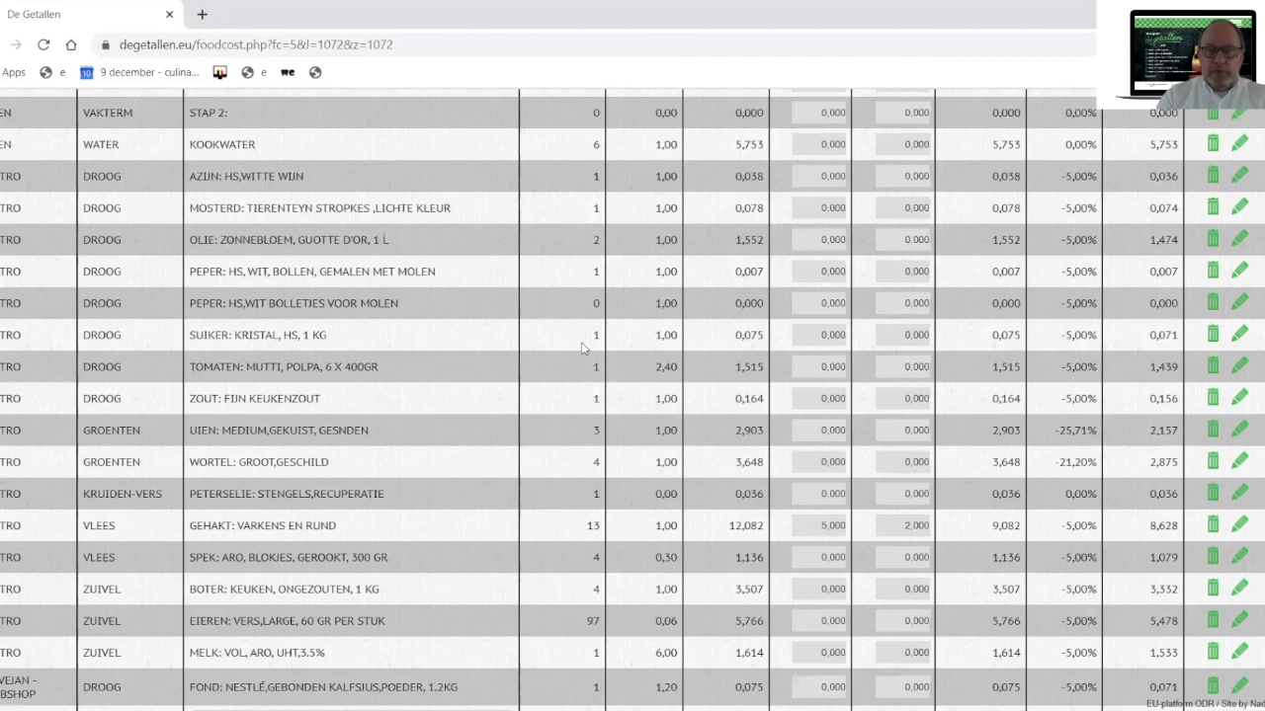
pyautogui.scroll(10, 581, 344)
pyautogui.scroll(4, 582, 347)
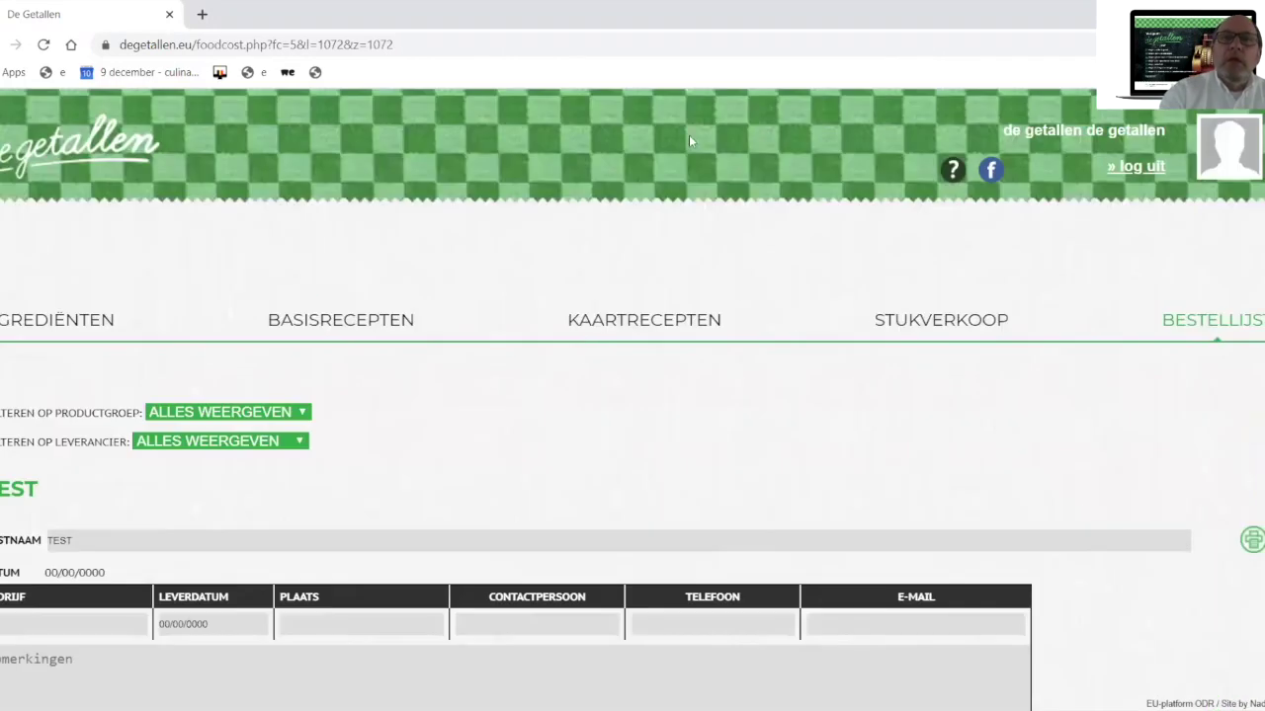